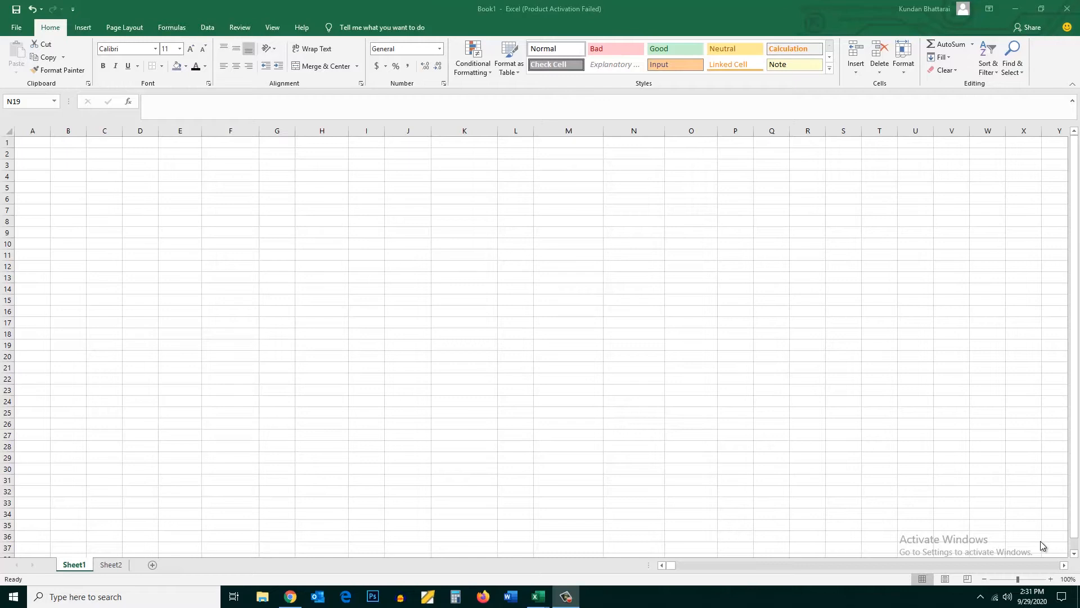
Enter the column headers Name, Age, Country and Salary in cells A1 to D1
click(33, 144)
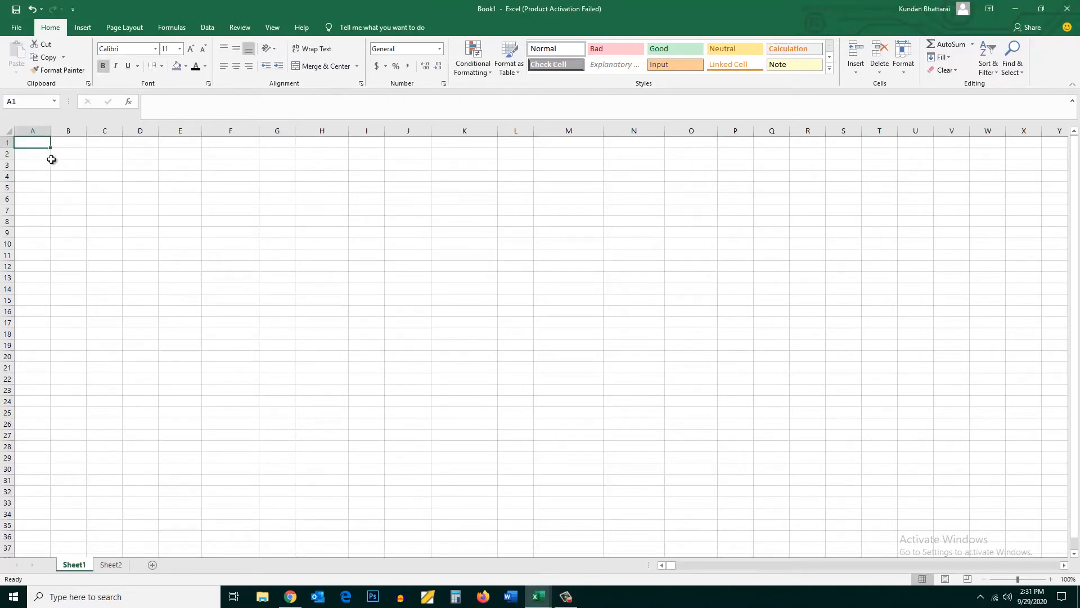
text(Name)
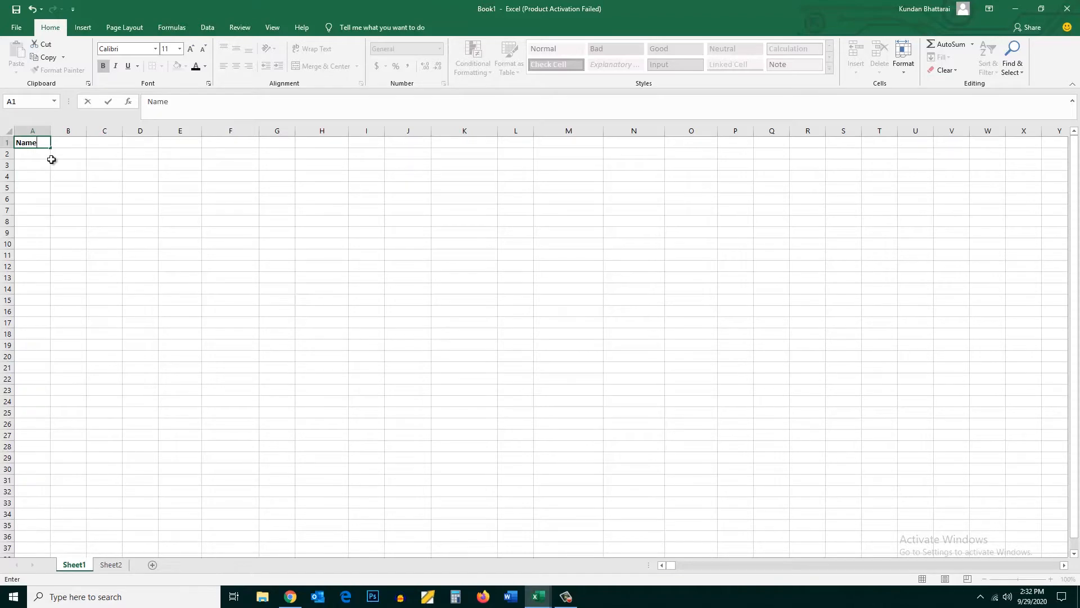
key(Tab)
text(Age)
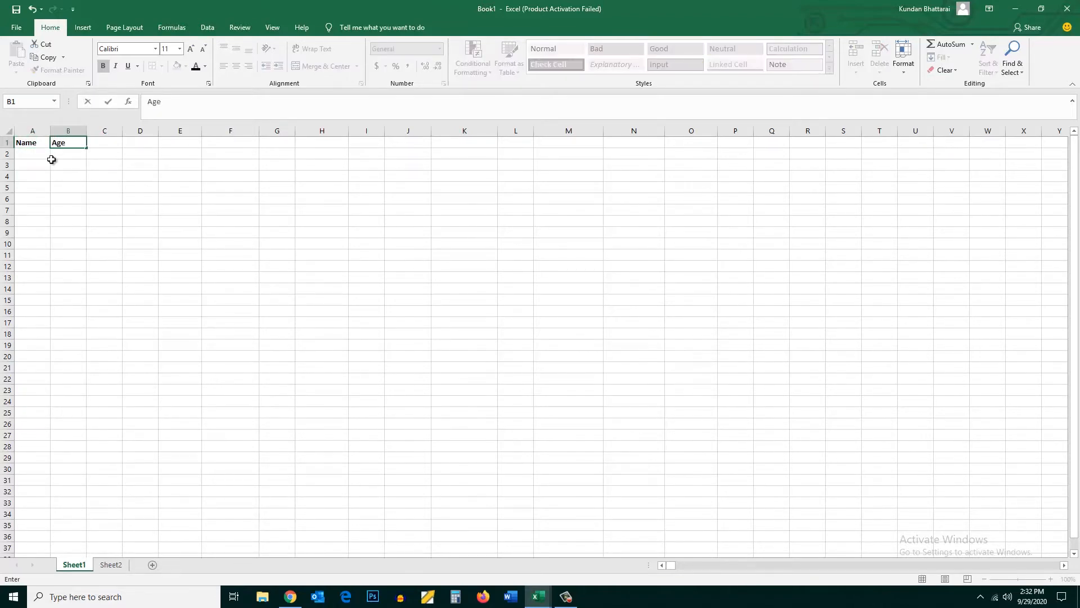
key(Tab)
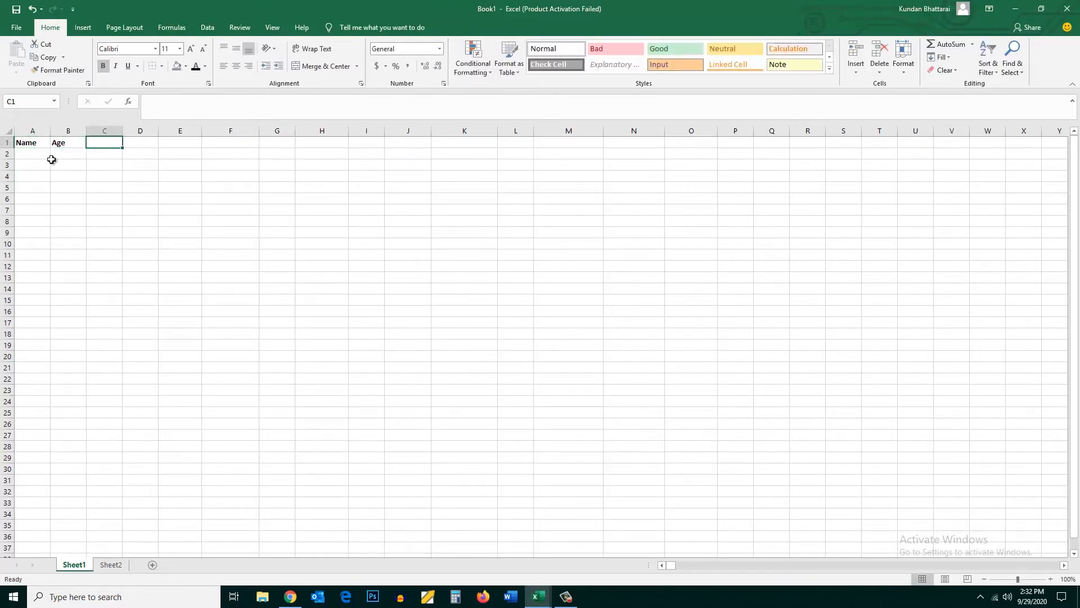
text(Coun)
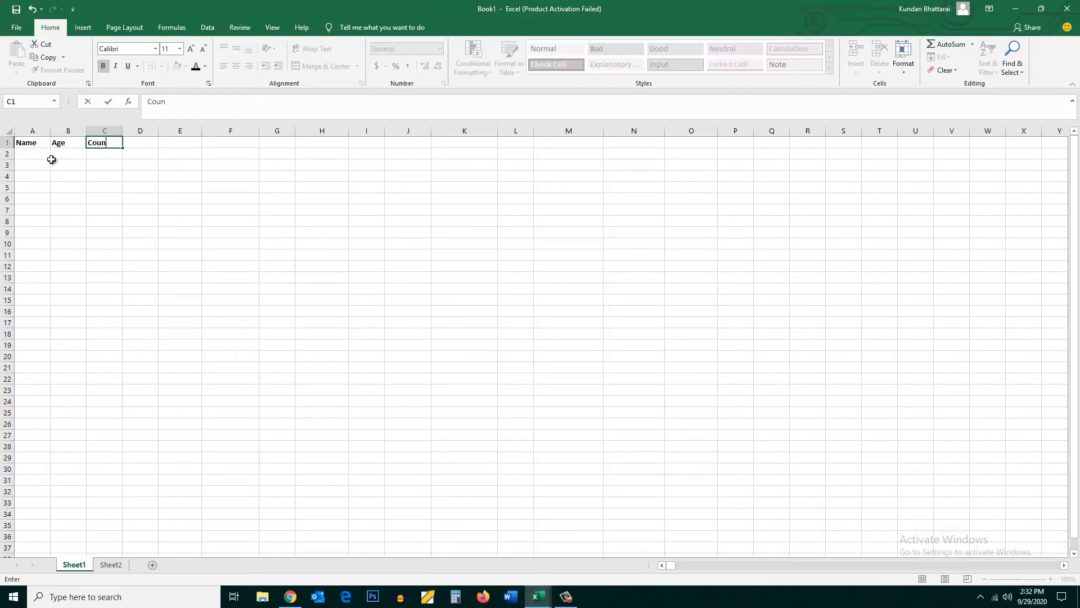
text(try)
key(Tab)
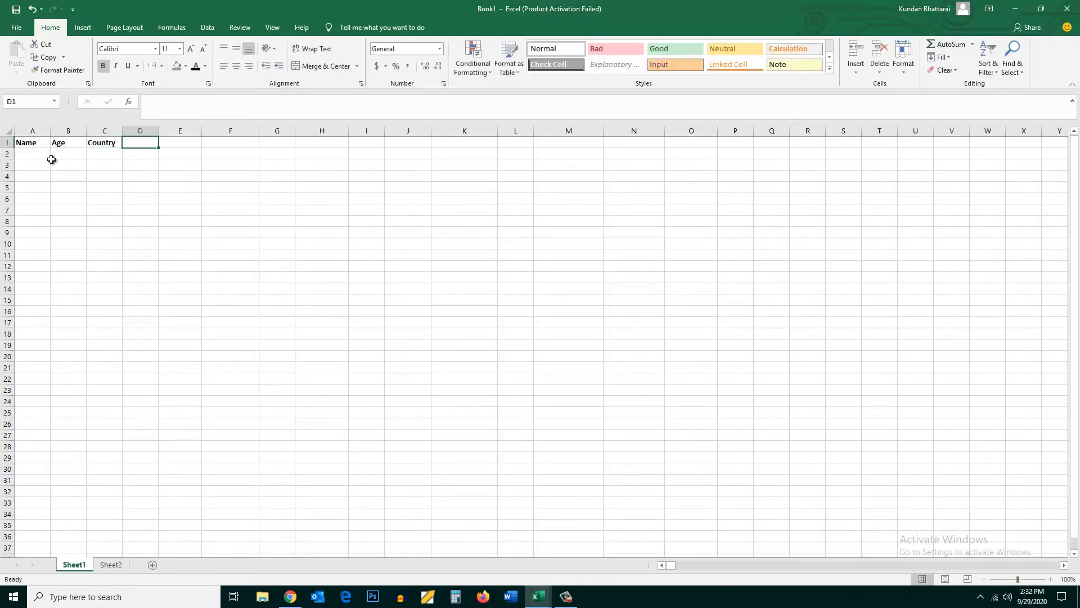
text(Sa)
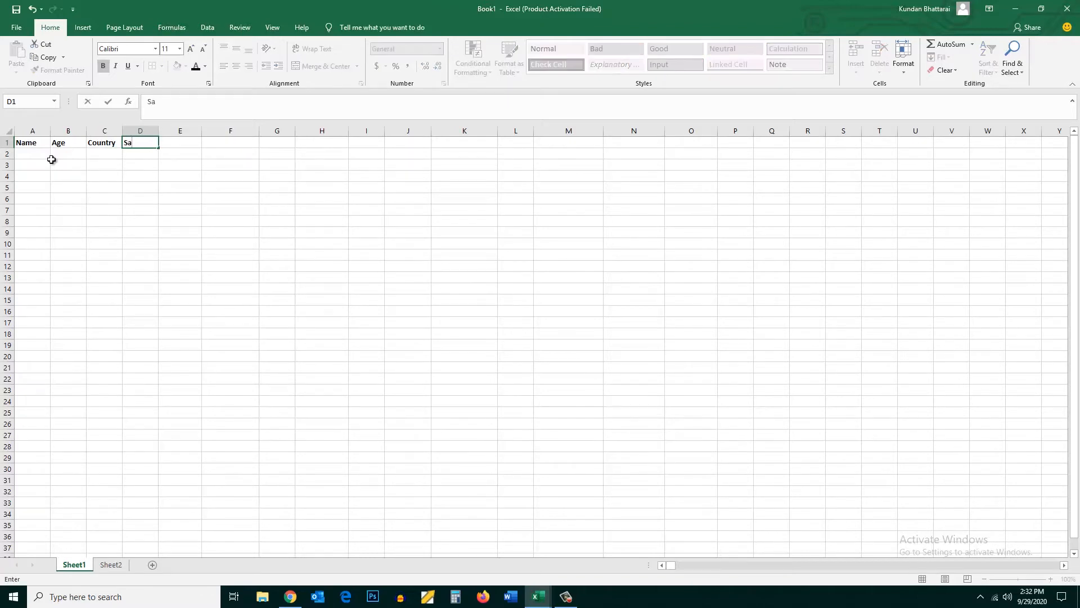
text(lary)
click(134, 188)
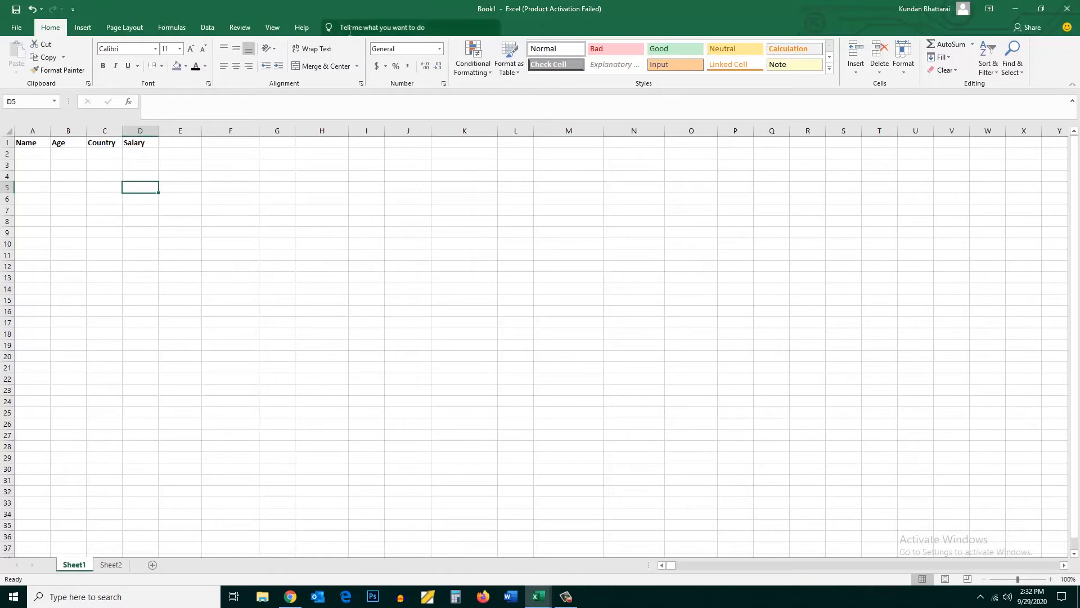
Add the Form command from Commands Not in the Ribbon to the Quick Access Toolbar for all documents
click(302, 27)
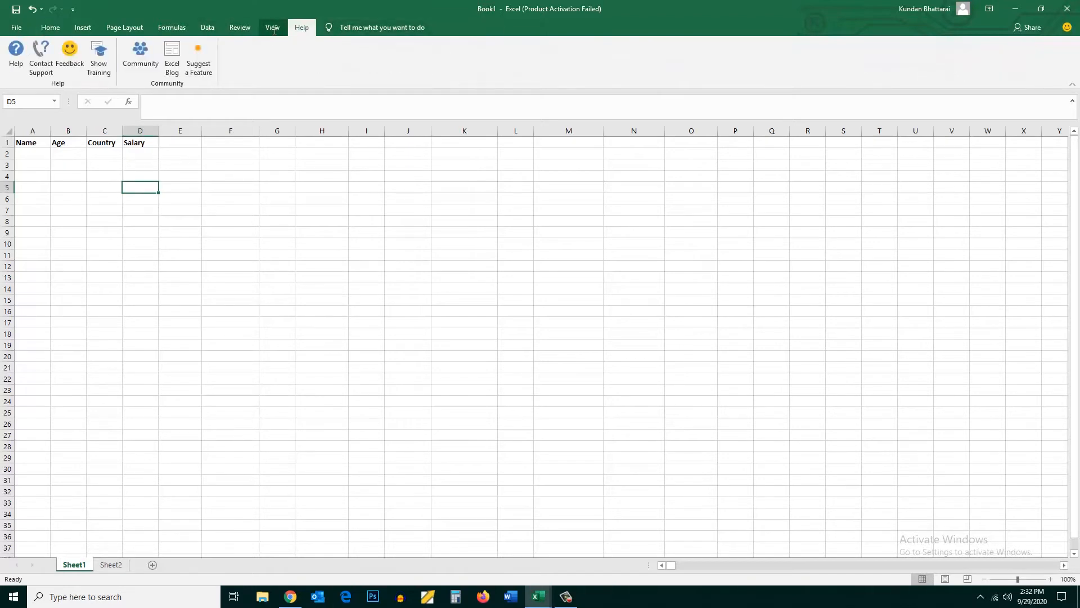
click(272, 27)
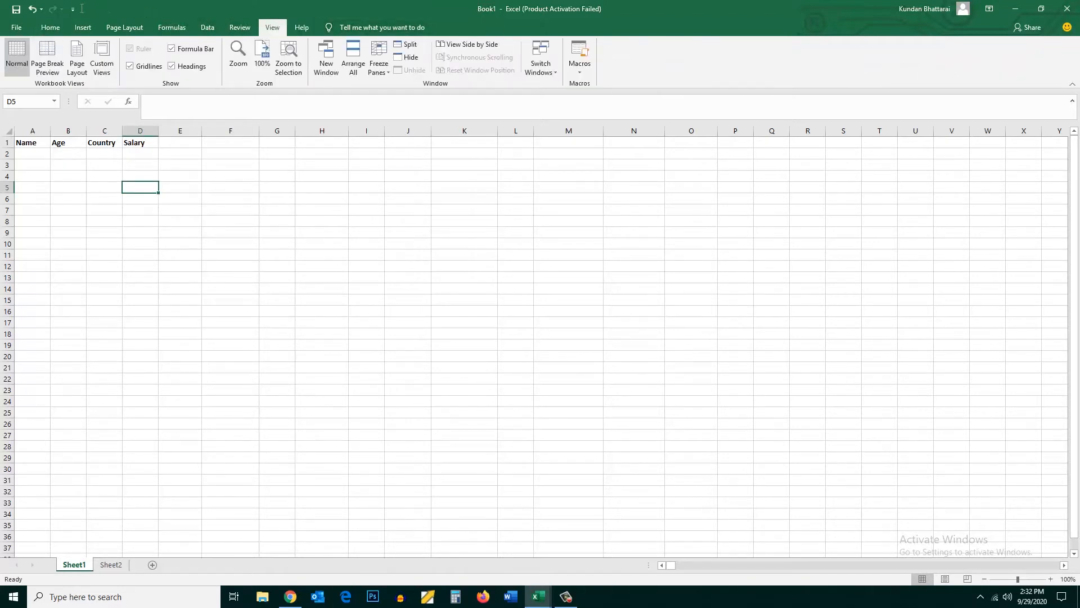
click(73, 10)
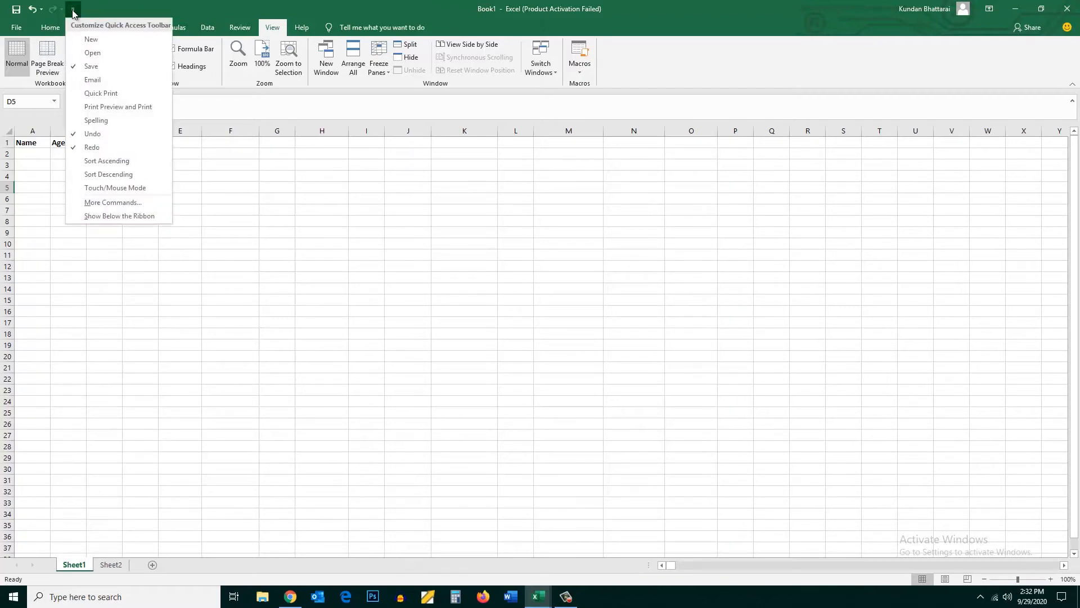
click(127, 204)
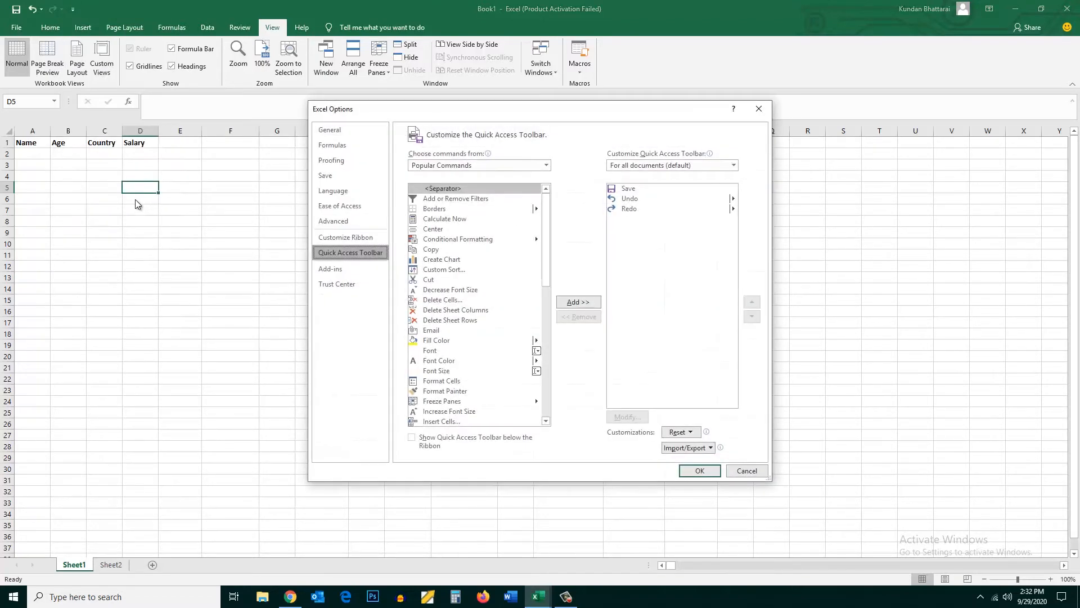
drag(437, 109, 384, 95)
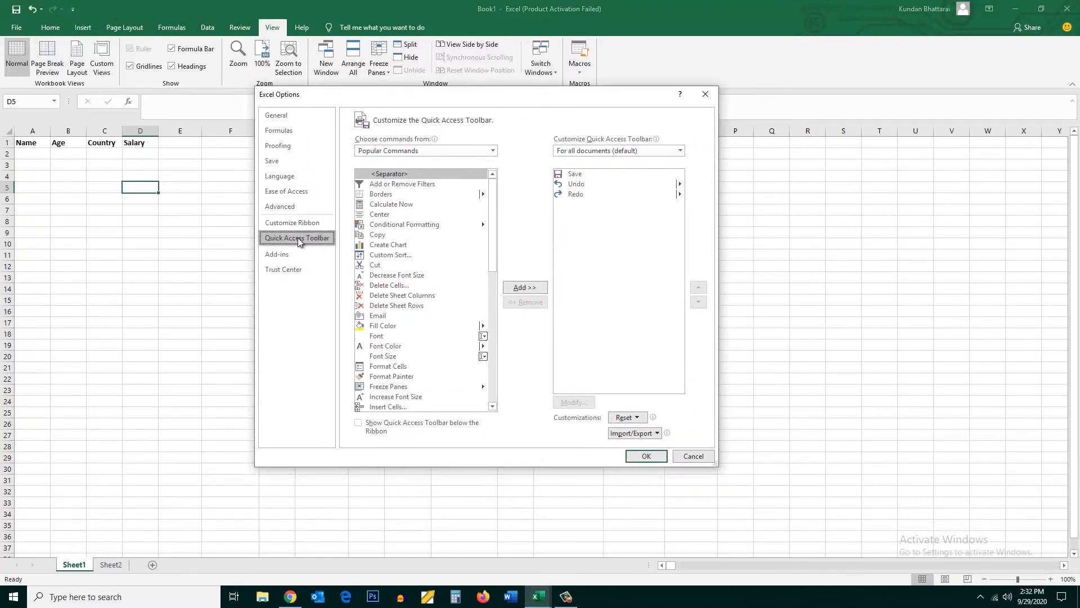
click(390, 152)
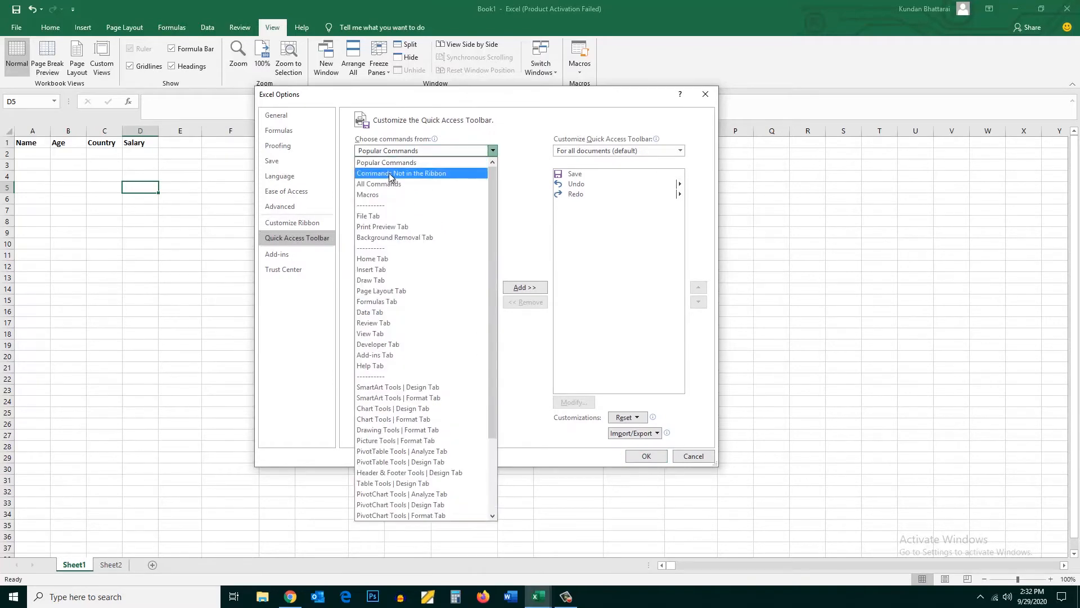
click(391, 176)
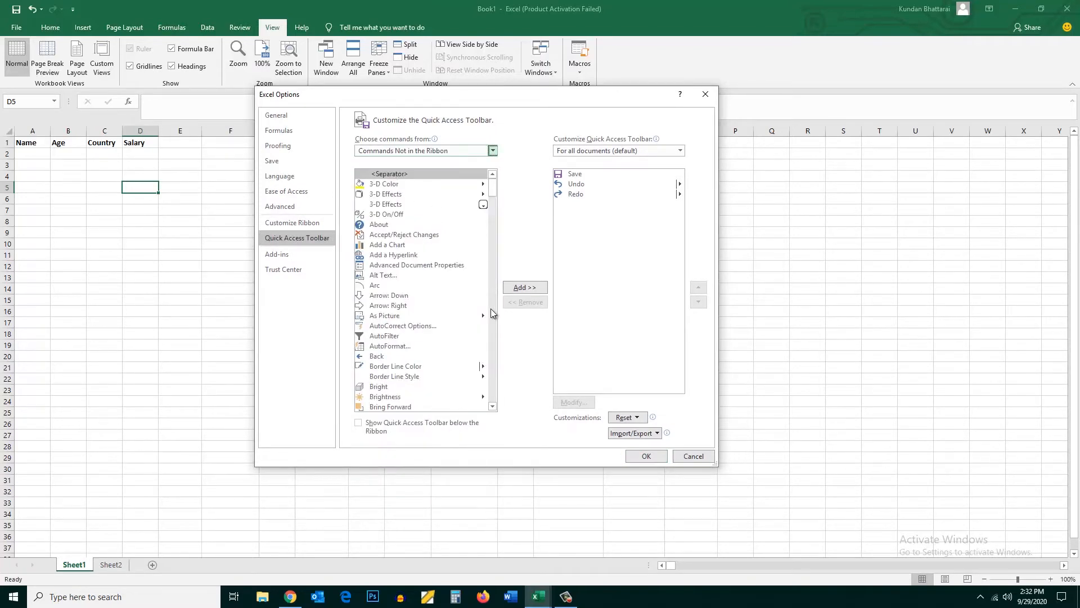
click(492, 313)
mouse_move(494, 211)
mouse_down()
mouse_move(495, 258)
mouse_move(481, 248)
mouse_up()
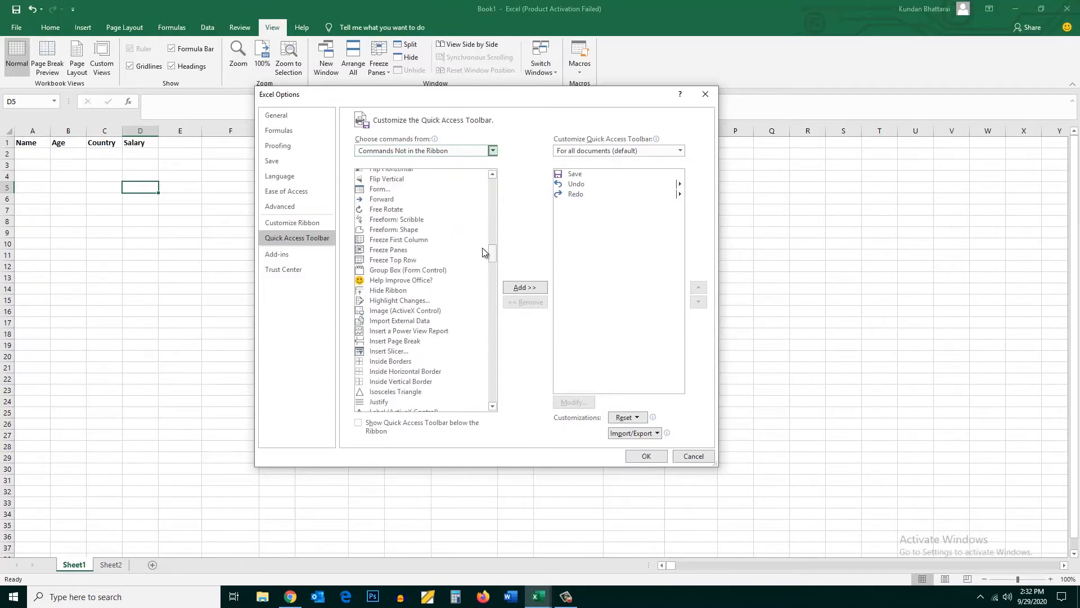
click(368, 191)
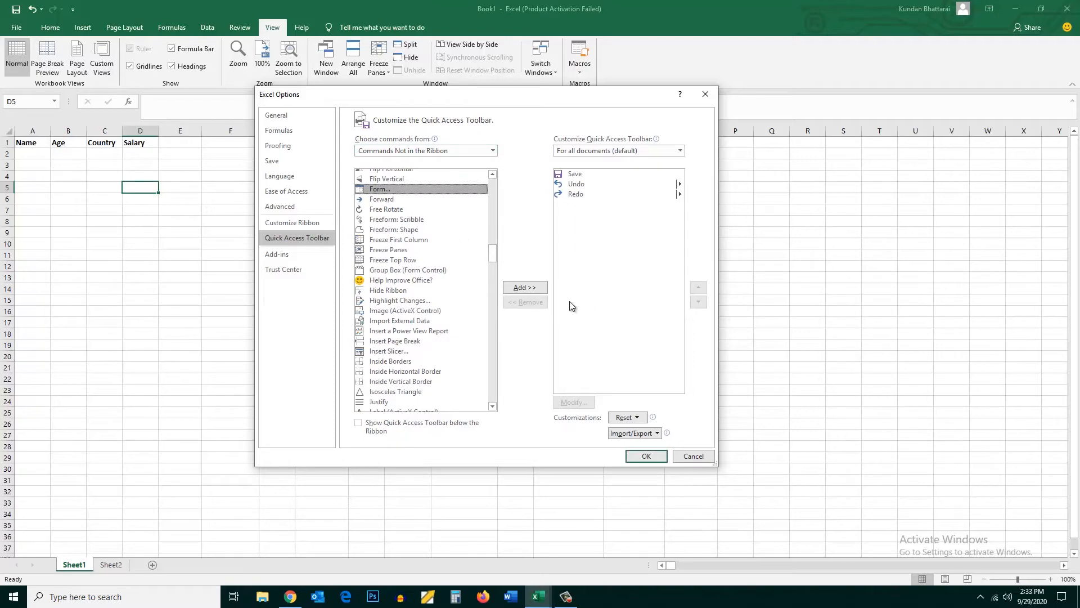
click(533, 289)
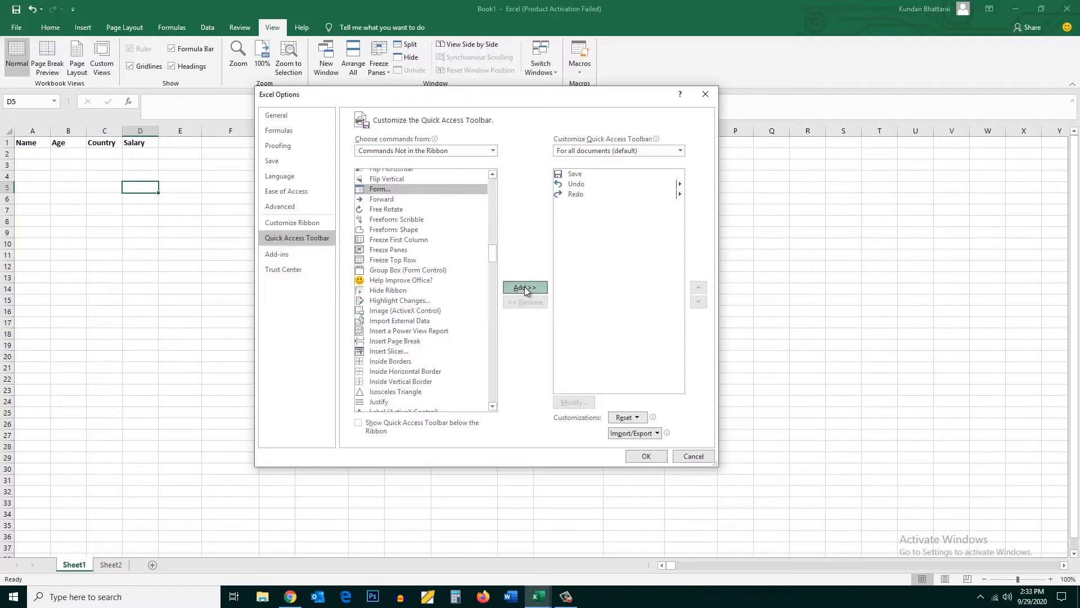
click(646, 456)
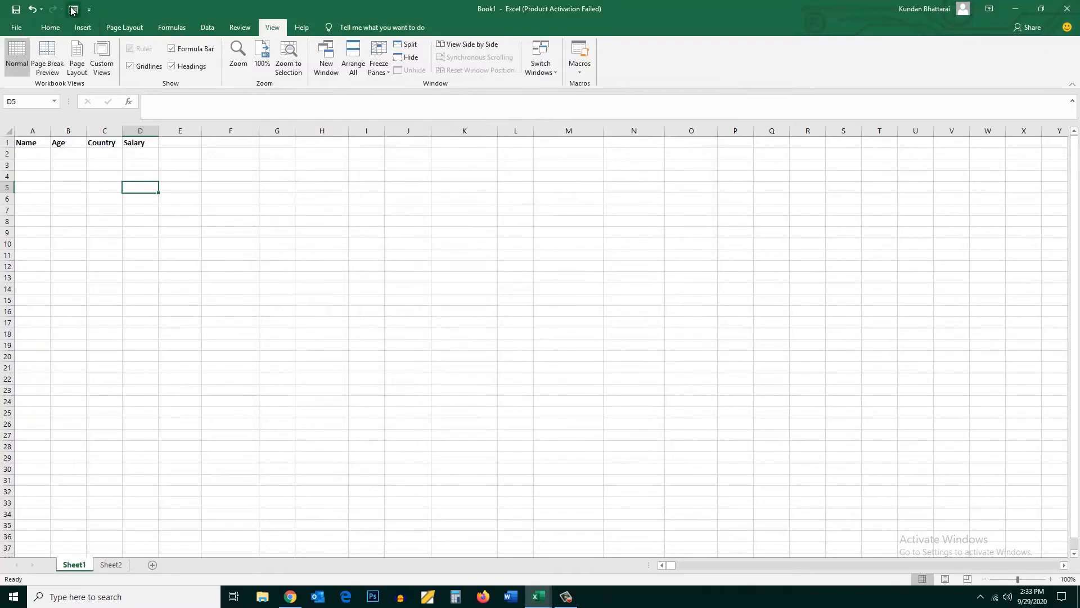
Convert the header range A1:D1 into a table, specifying that the table has headers
click(50, 28)
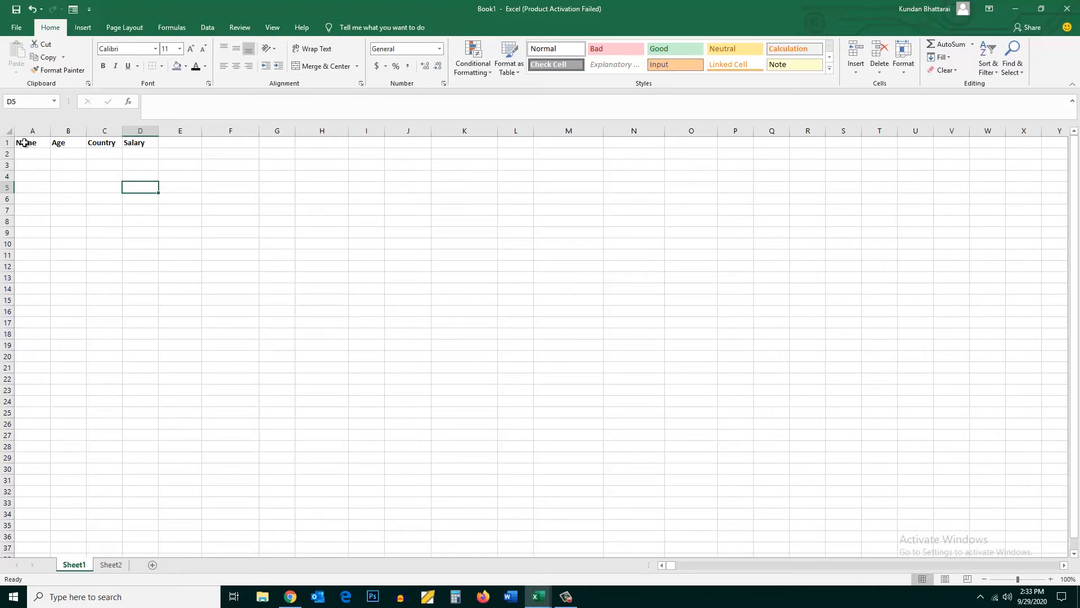
drag(22, 142, 144, 143)
click(82, 29)
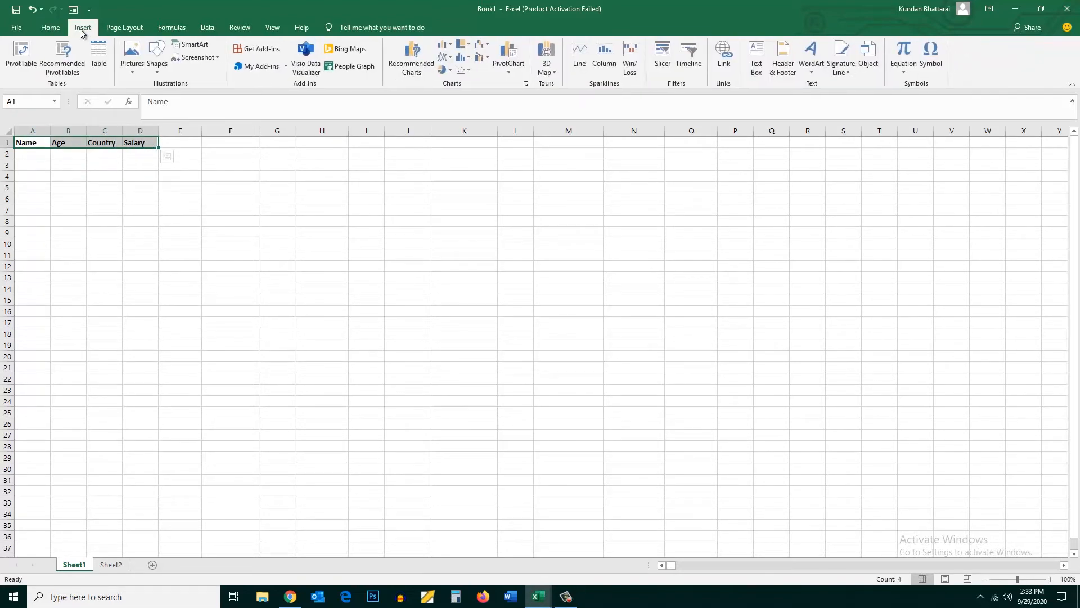
click(99, 63)
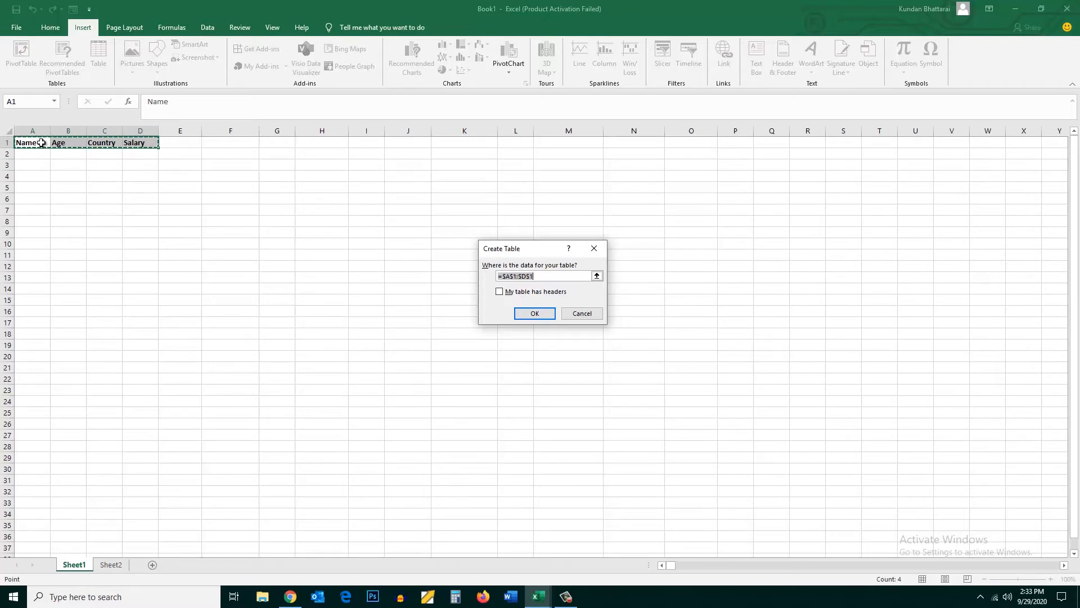
click(502, 292)
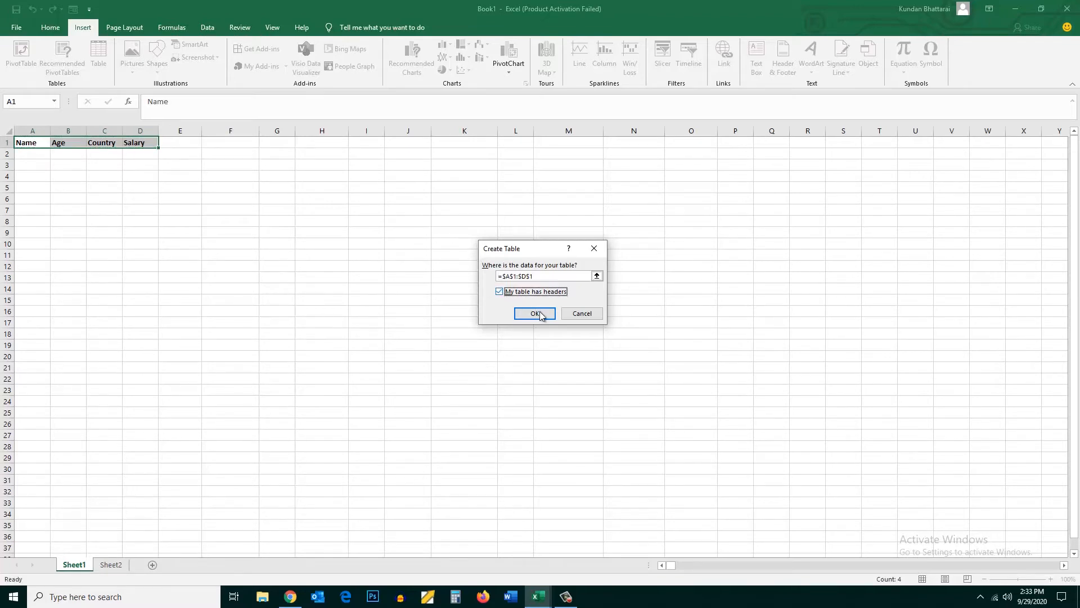
click(535, 314)
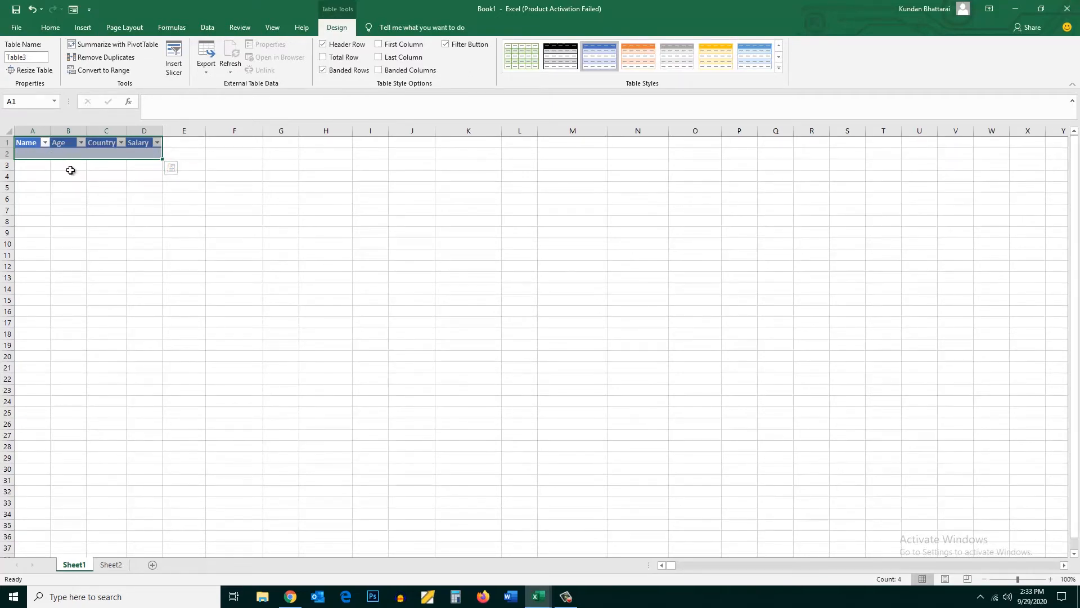
Open the data entry form for the table range A1:D2
click(103, 149)
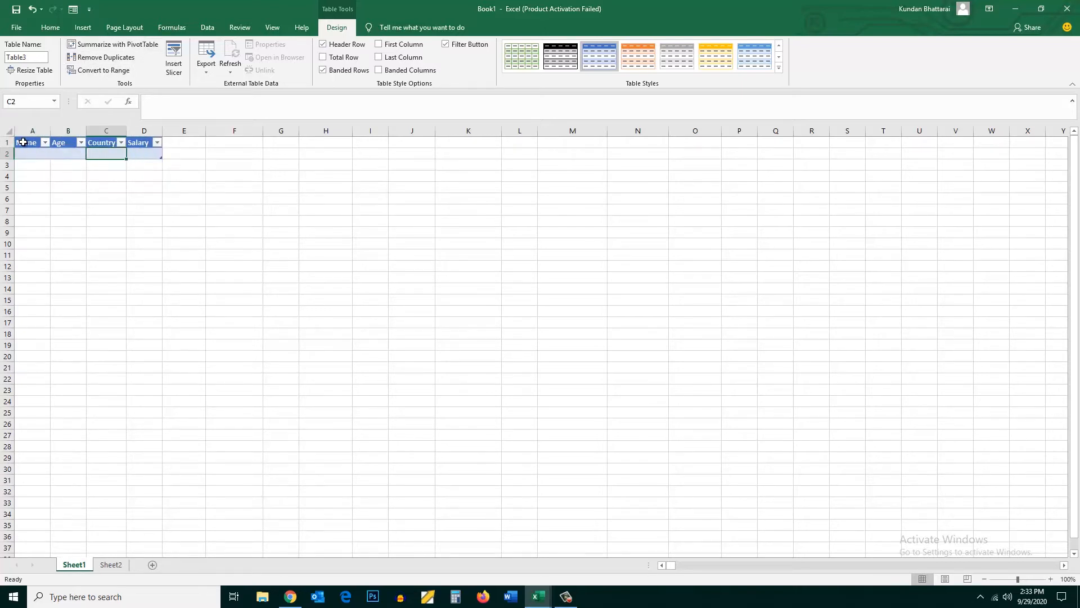
drag(22, 142, 143, 150)
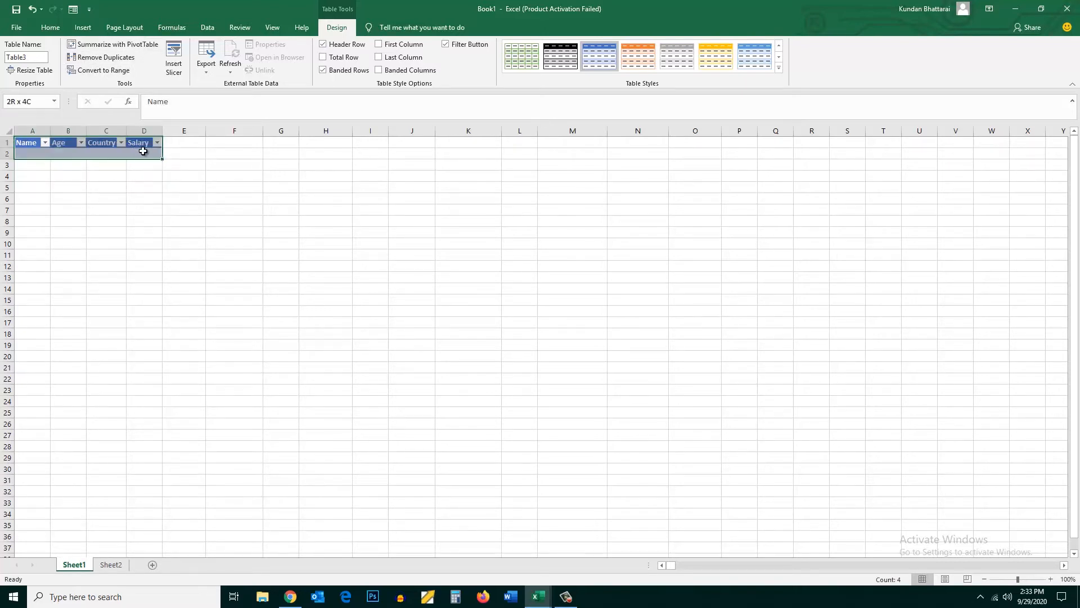
click(73, 15)
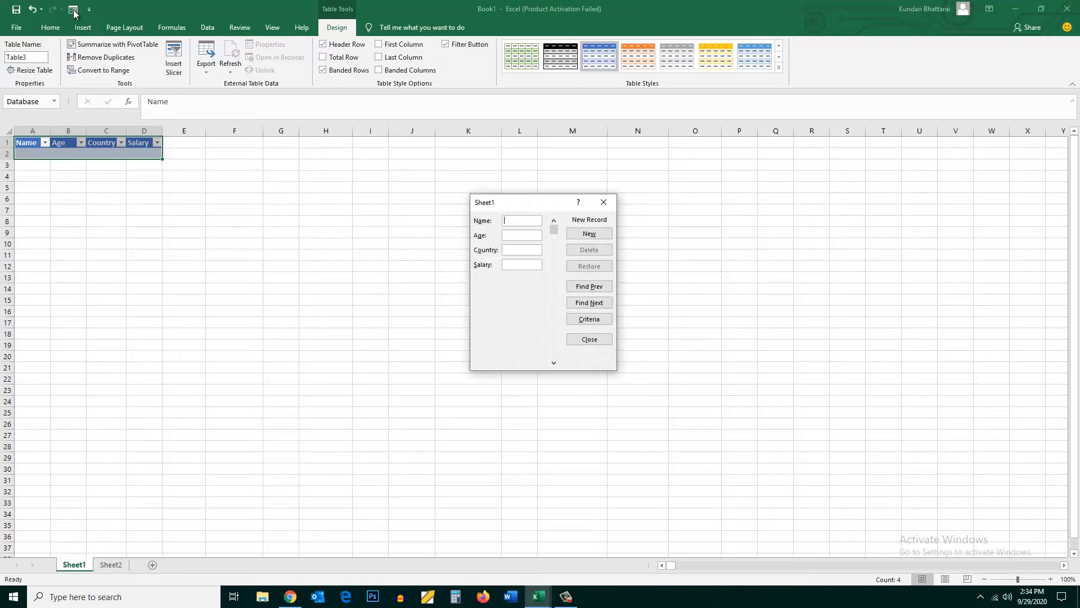
Add a record through the form with the person's name, age 35, country Canada and salary 6000
text(John)
click(522, 236)
text(35)
click(515, 252)
text(Canada)
key(Tab)
text(6000)
click(586, 235)
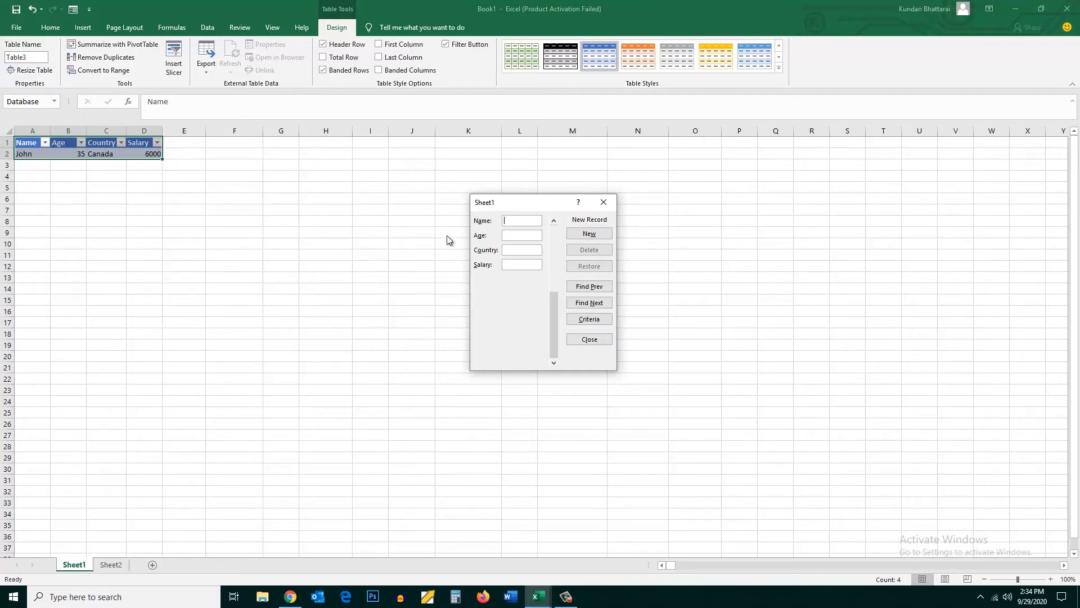
Add a second record with the person's name, age 36, country poland and salary 6500, and close the form
text(Renato)
key(Tab)
text(poland)
key(BackSpace)
key(BackSpace)
key(BackSpace)
key(BackSpace)
key(BackSpace)
key(BackSpace)
text(36poland)
key(Tab)
text(6500)
click(588, 233)
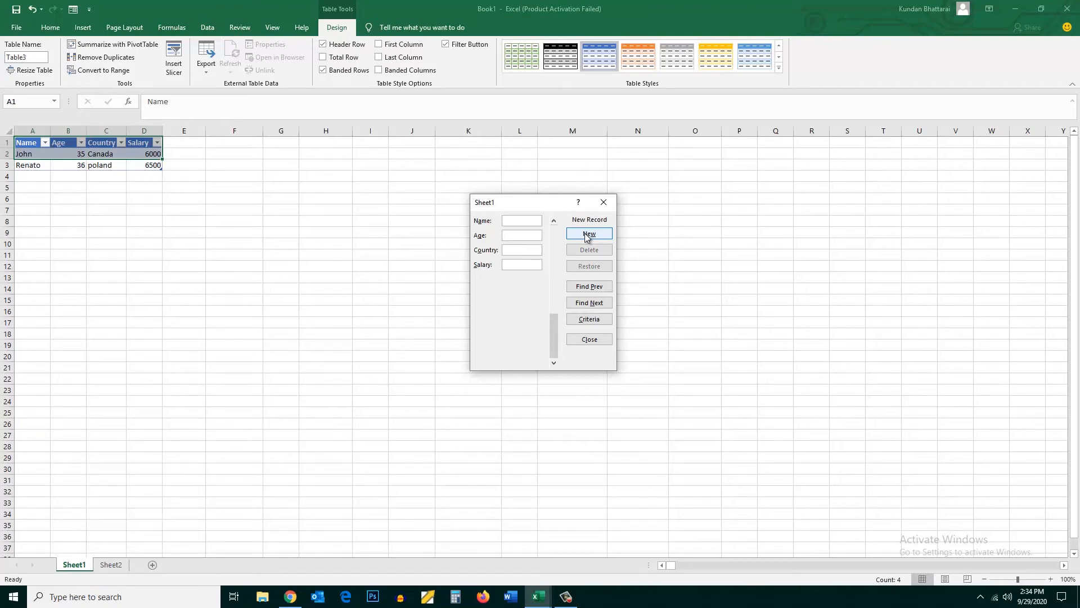
click(593, 340)
click(500, 265)
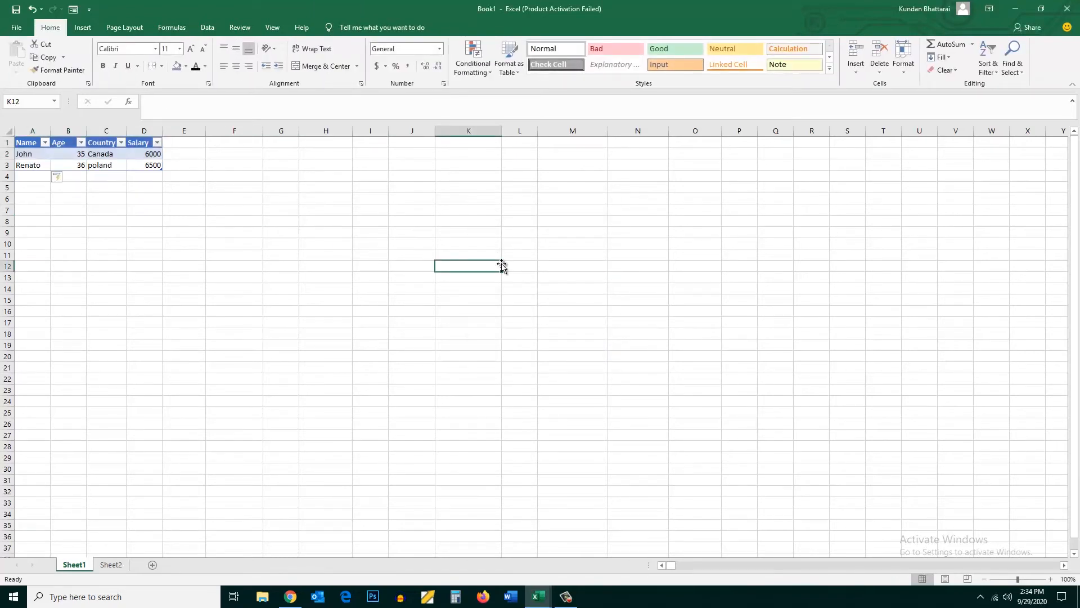
Reopen the data form from the table's header row to view the first saved record, and close it
click(47, 143)
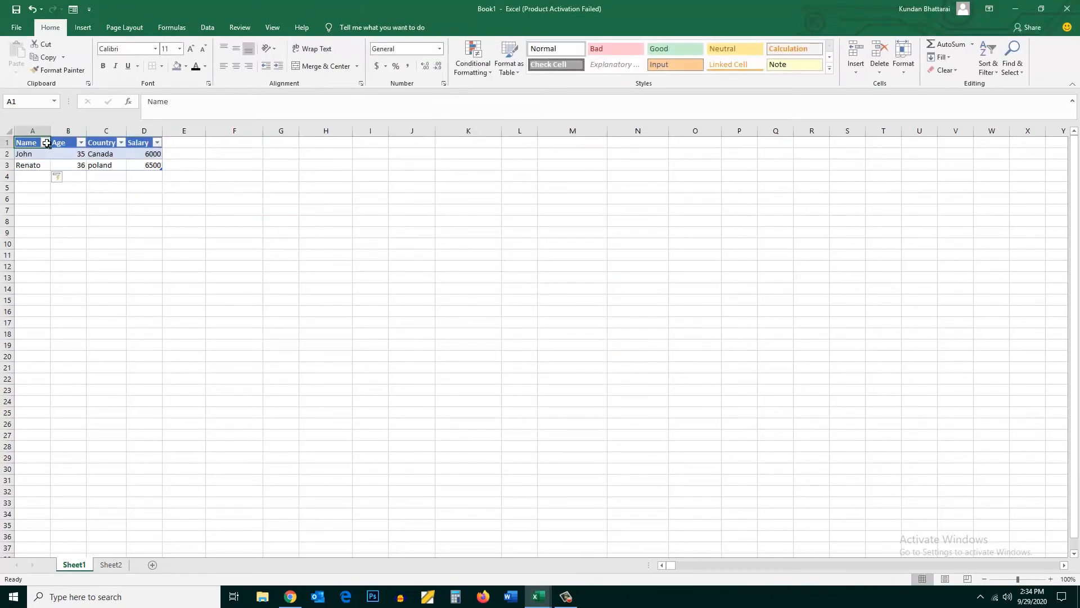
drag(46, 144, 151, 144)
click(337, 27)
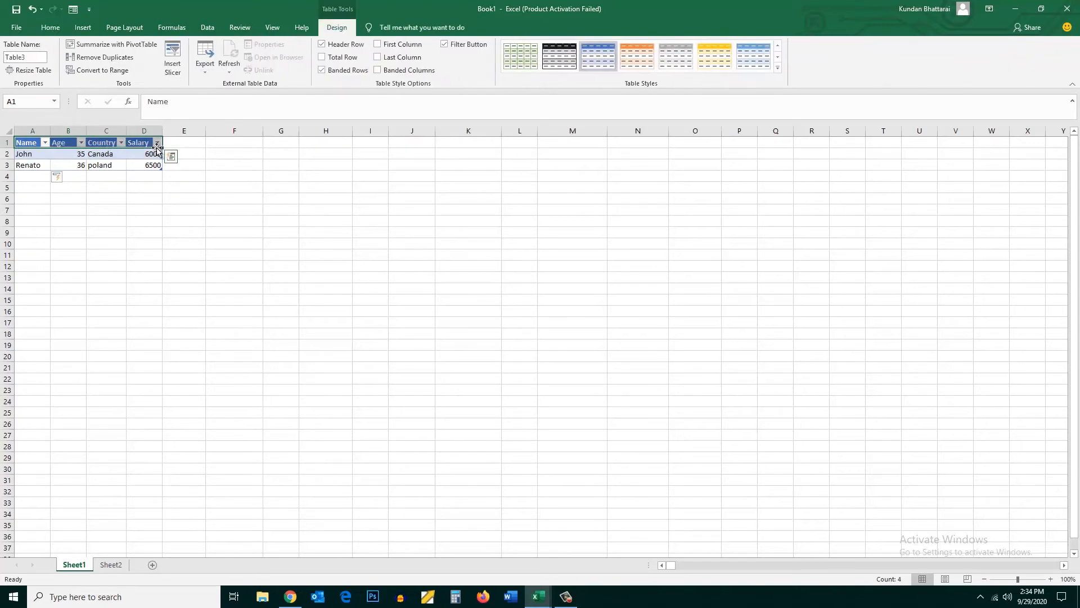
click(73, 9)
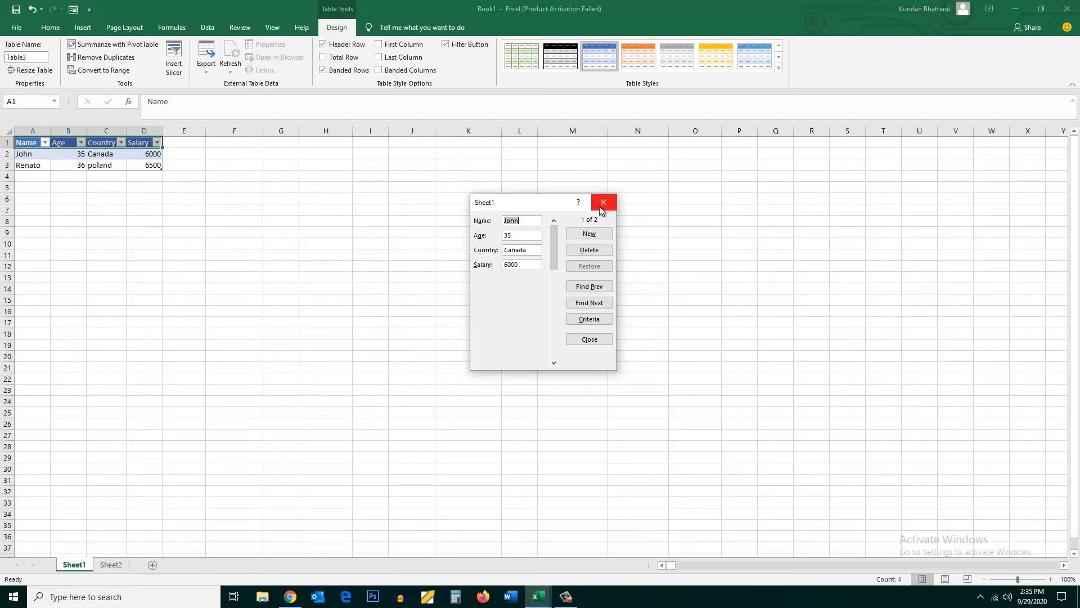
click(603, 203)
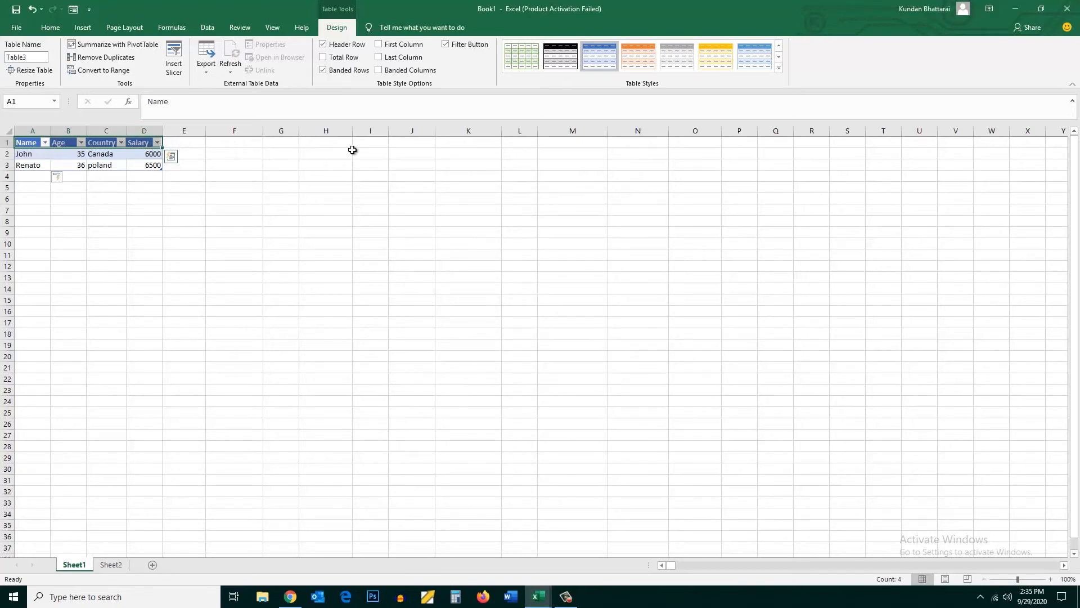
click(1039, 133)
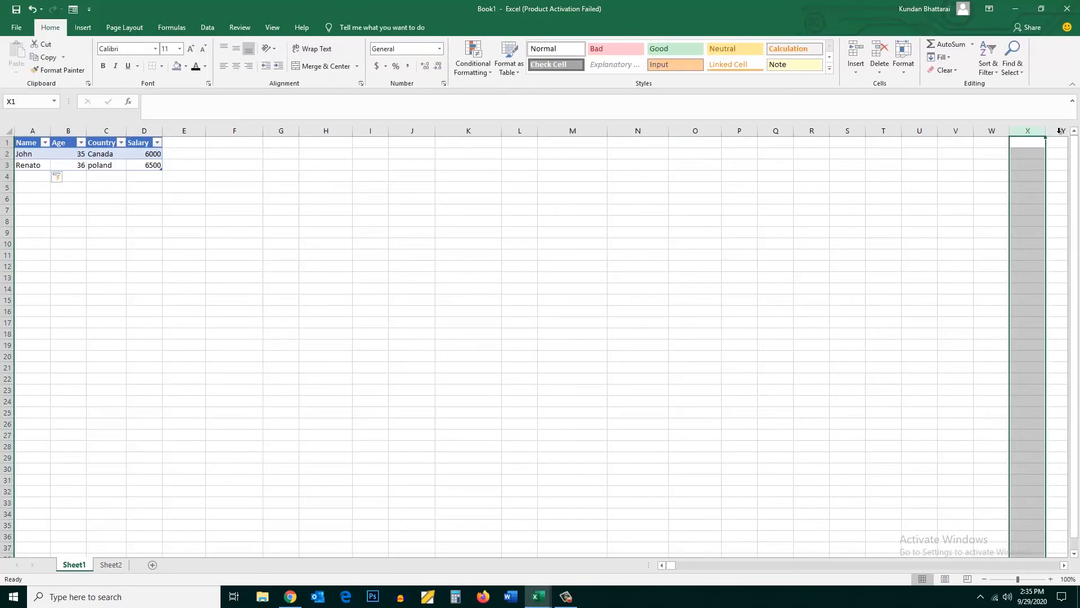
click(1060, 131)
click(1040, 131)
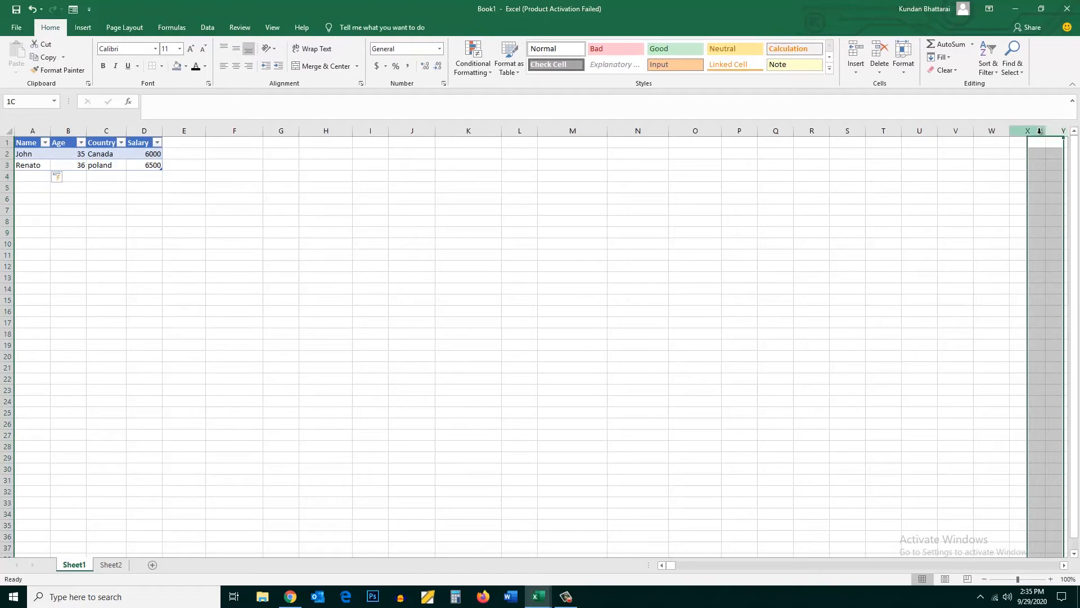
key(Right)
key(Right)
key(Right)
key(Right)
key(Right)
key(Right)
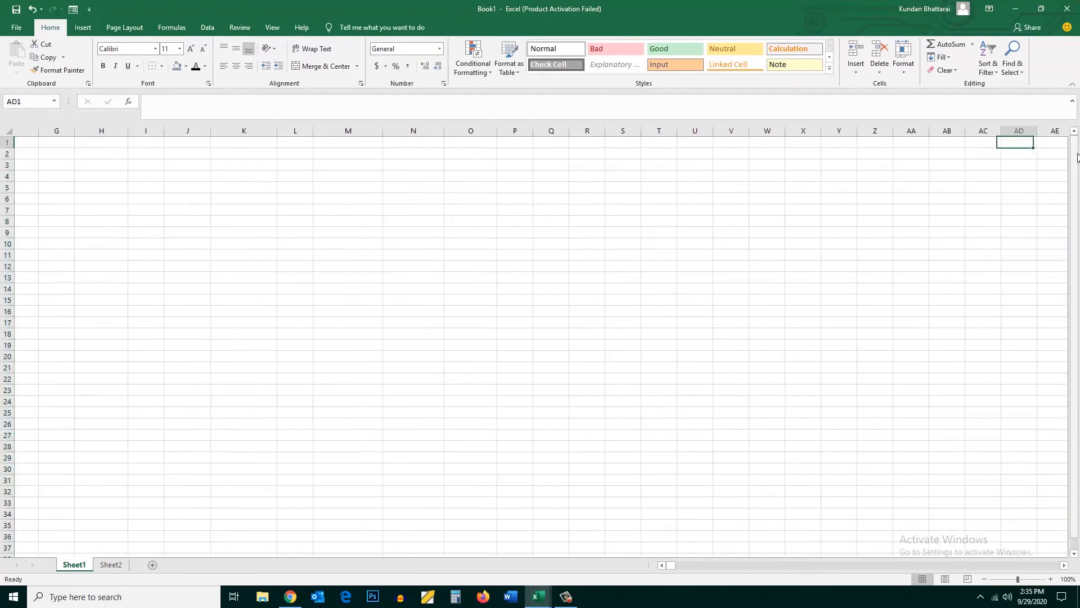
key(Right)
key(Right)
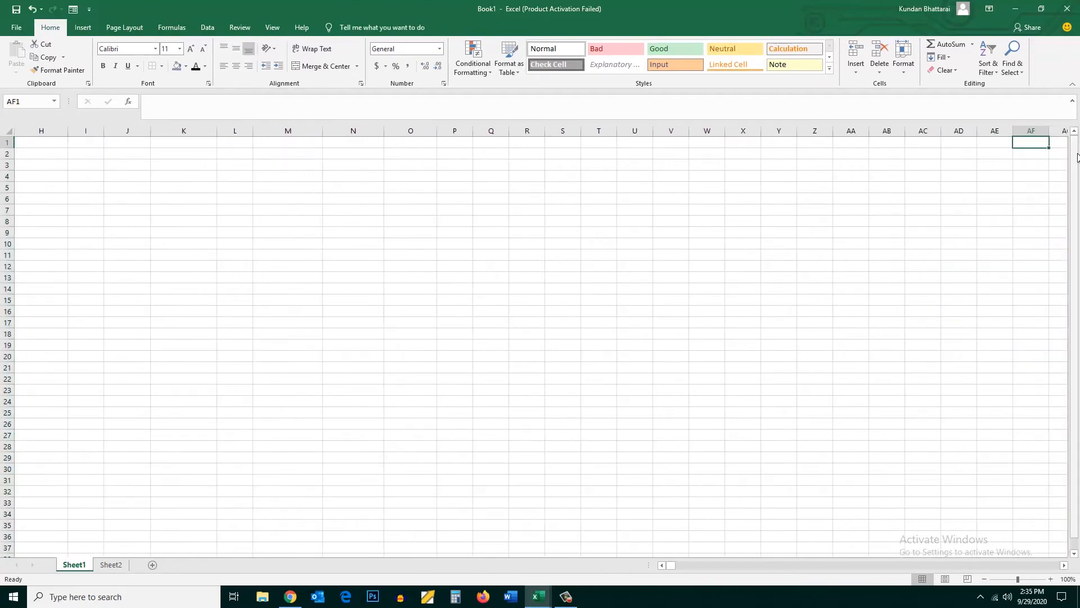
click(663, 565)
click(663, 566)
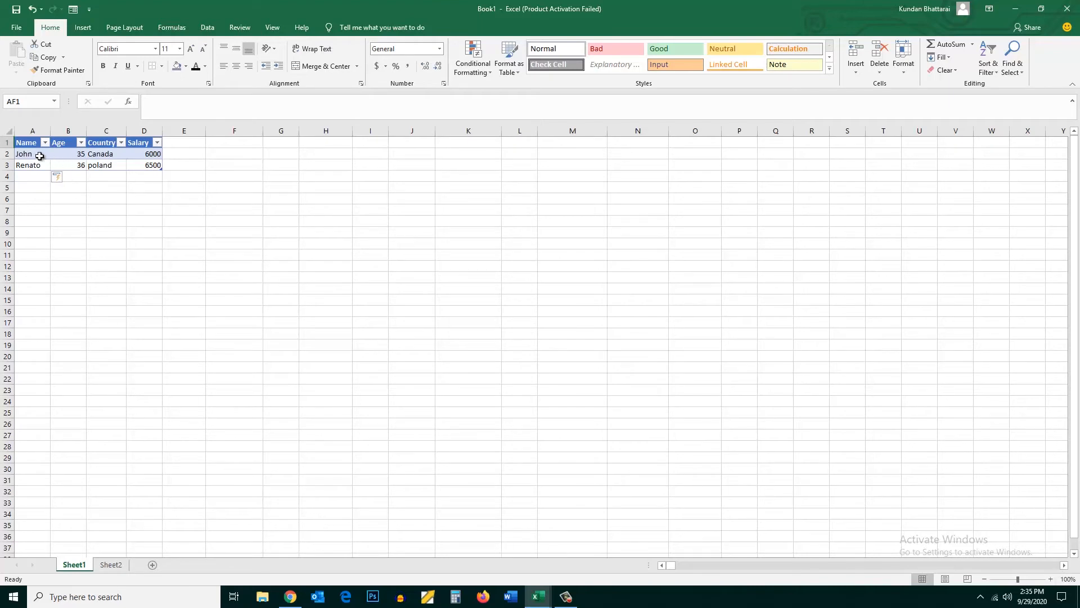
Open the data form from the table's header row, search for the first record by a name criterion, and close the form
drag(26, 142, 154, 146)
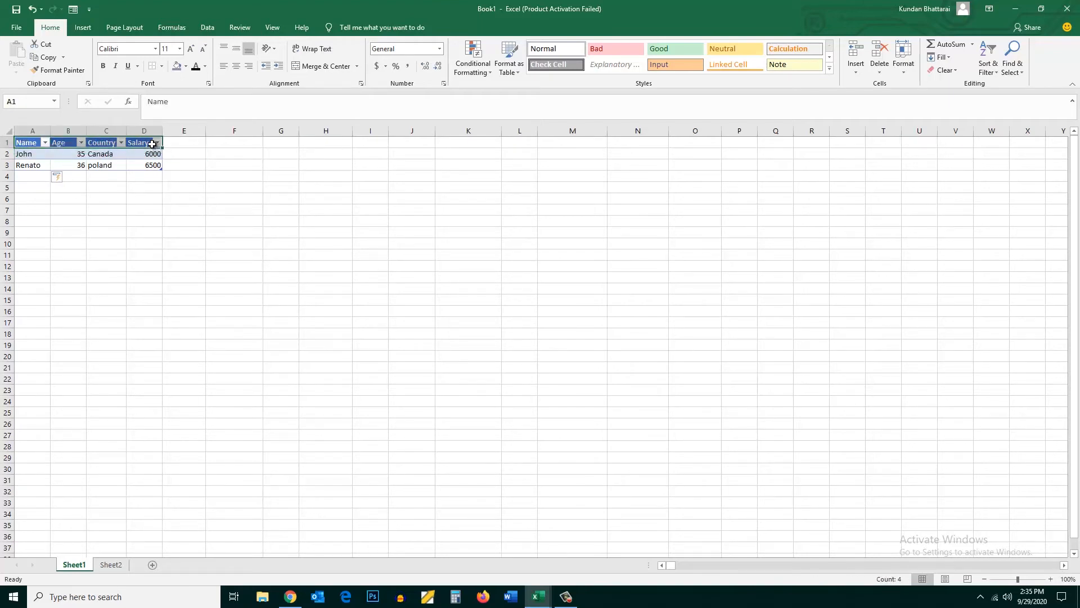
click(73, 10)
click(588, 319)
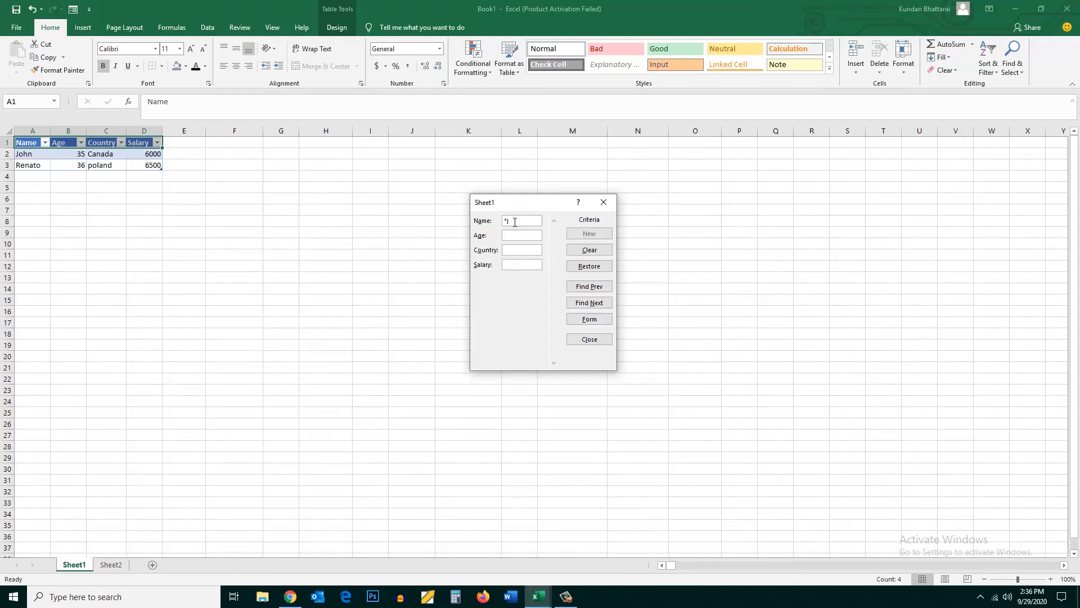
click(589, 304)
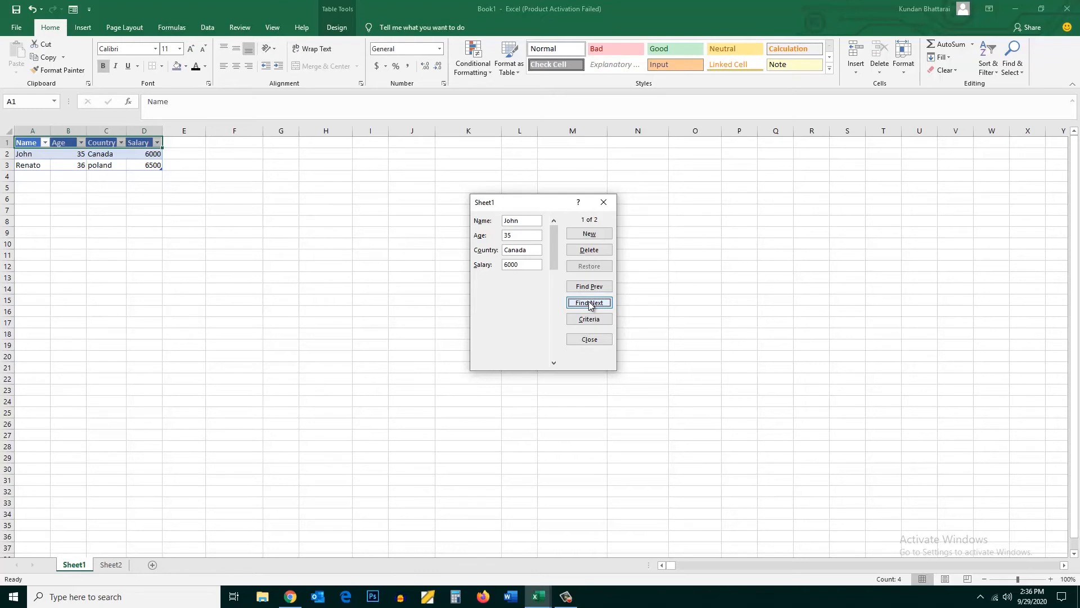
click(602, 206)
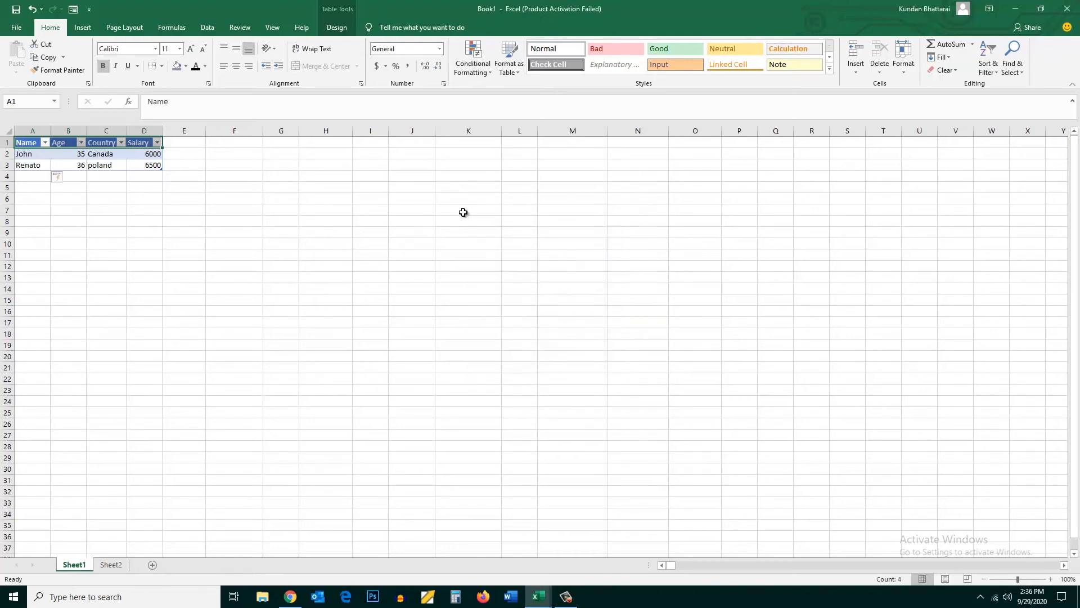
Find the poland record in the data form by entering the person's name as the criterion, and delete that record
click(74, 9)
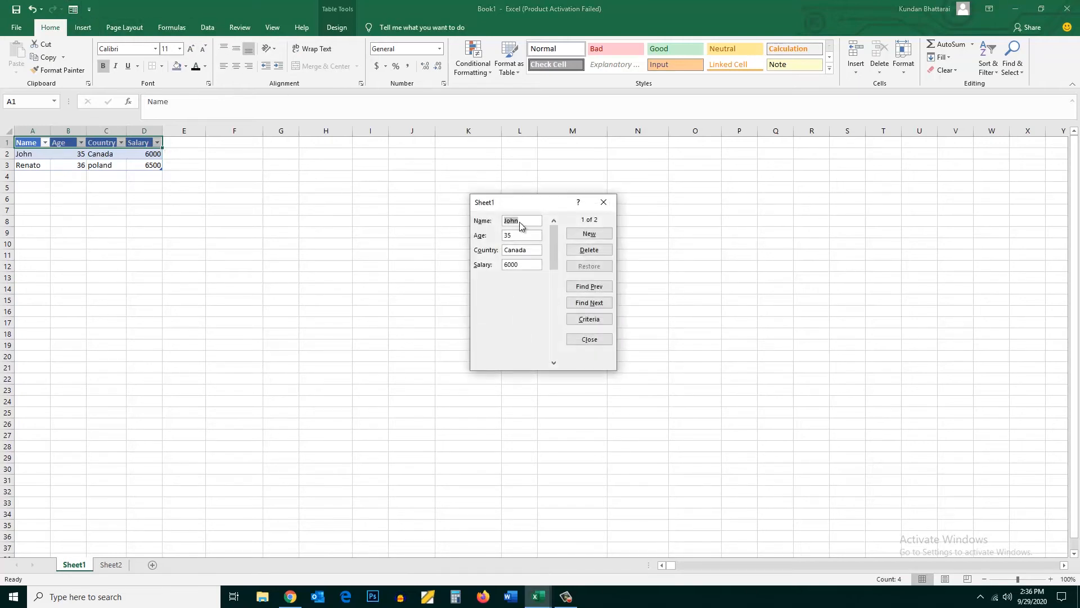
click(589, 319)
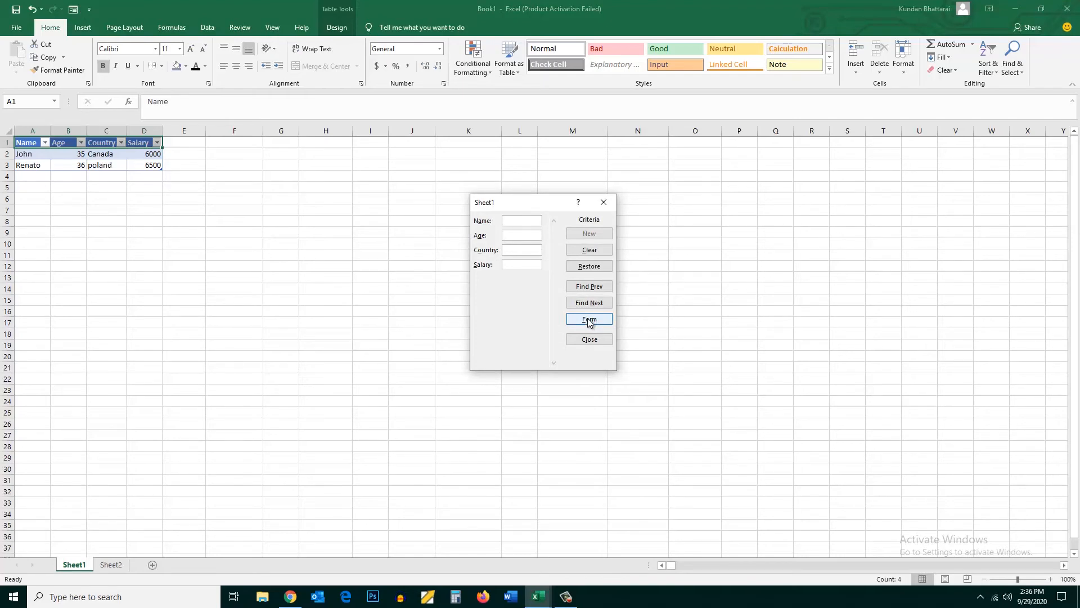
text(Renato)
click(590, 304)
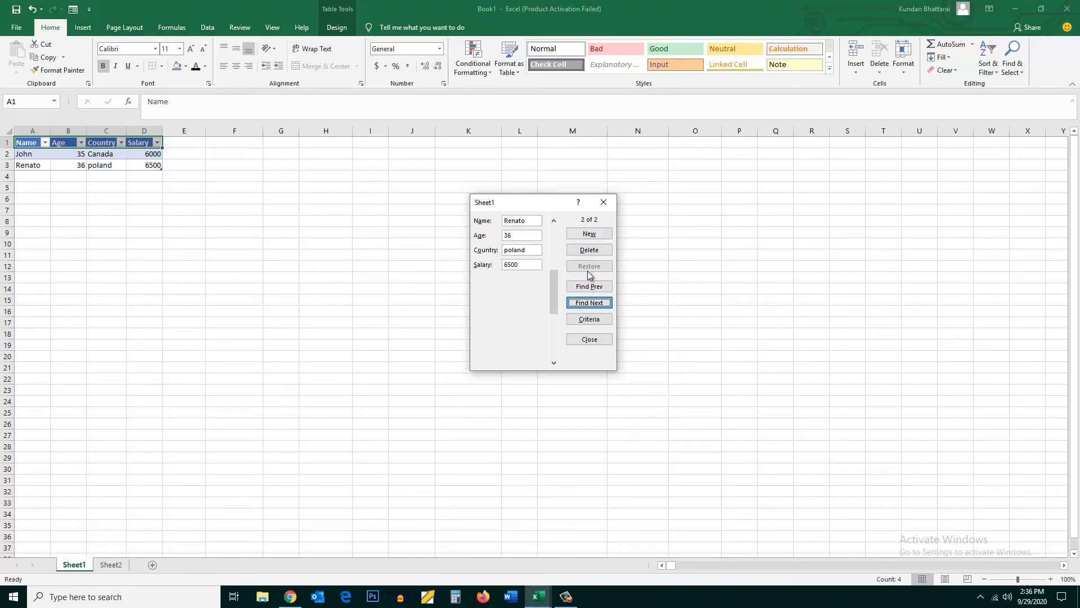
click(586, 252)
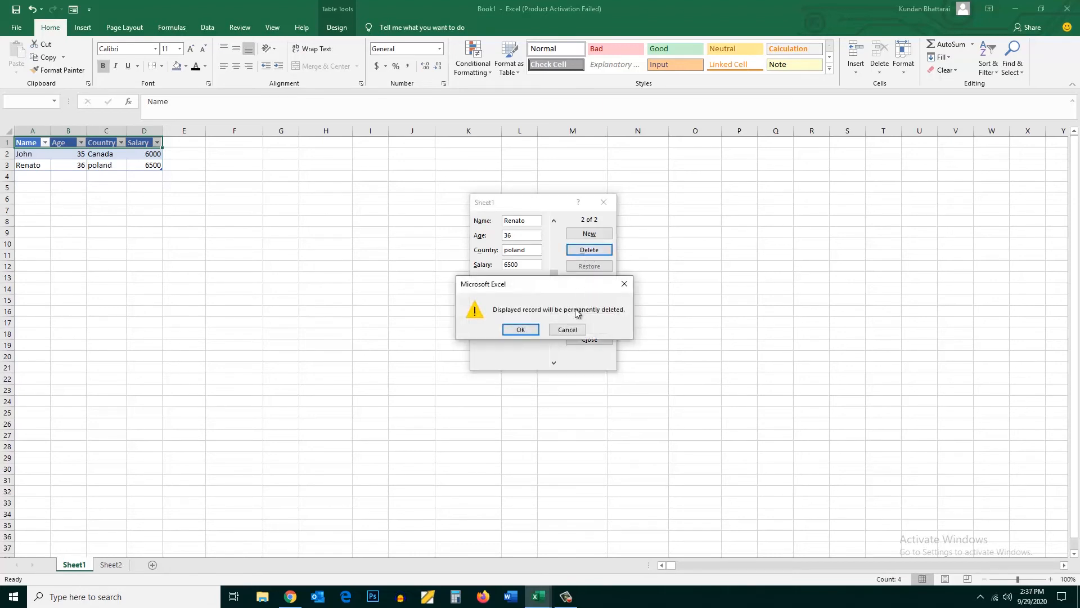
click(519, 328)
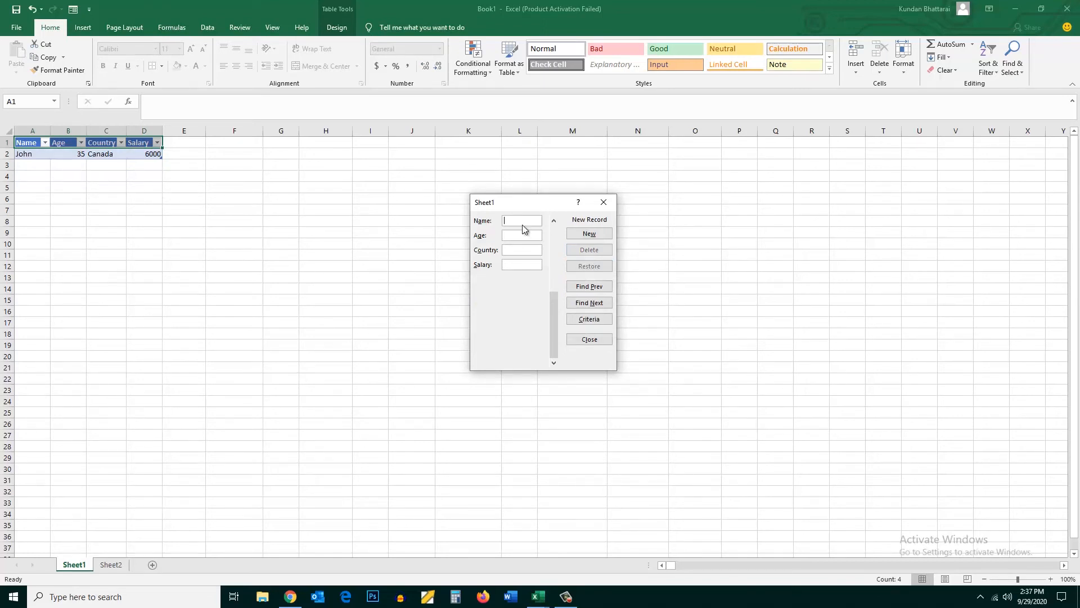
Add a record through the form with the person's name, age 35, country Brazil and salary 6000
text(Sam)
text(6000)
click(585, 237)
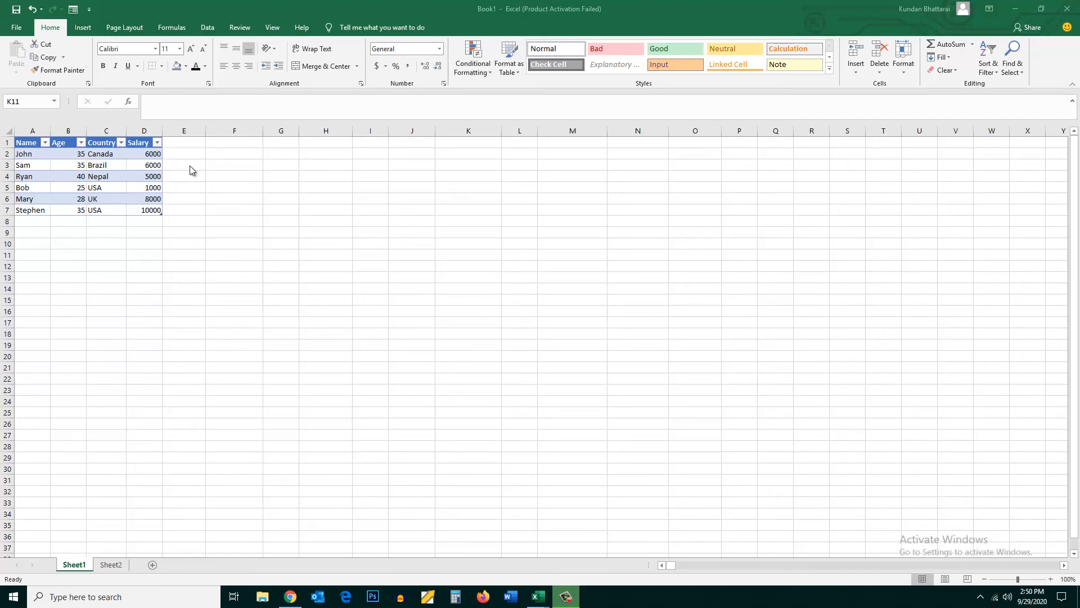
Open the data form for the table range A1:D7 and browse the records matching the Age criterion >30
click(24, 144)
drag(18, 142, 151, 212)
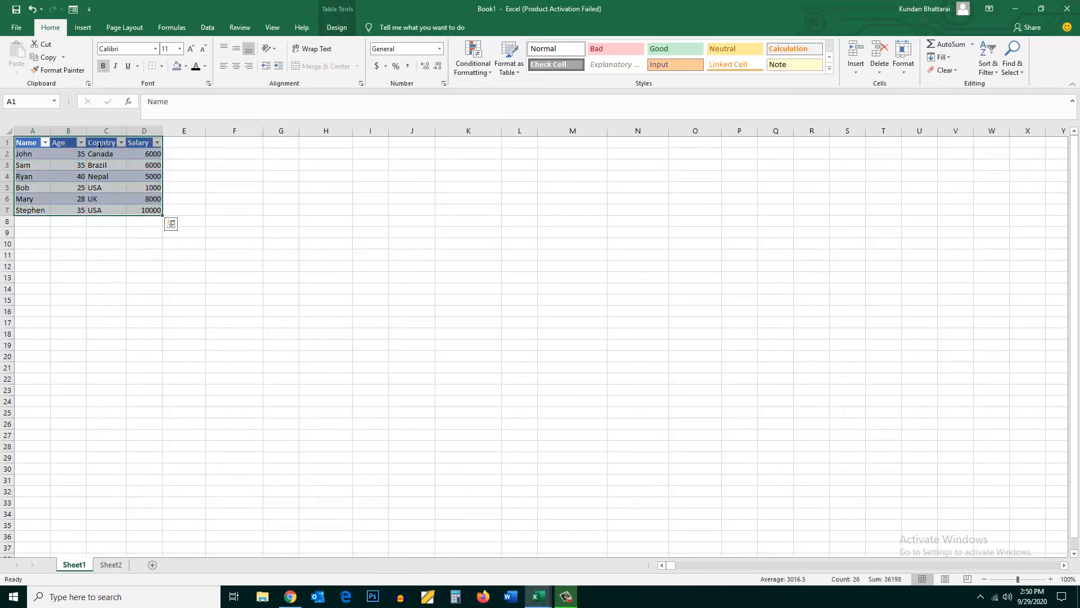
click(74, 9)
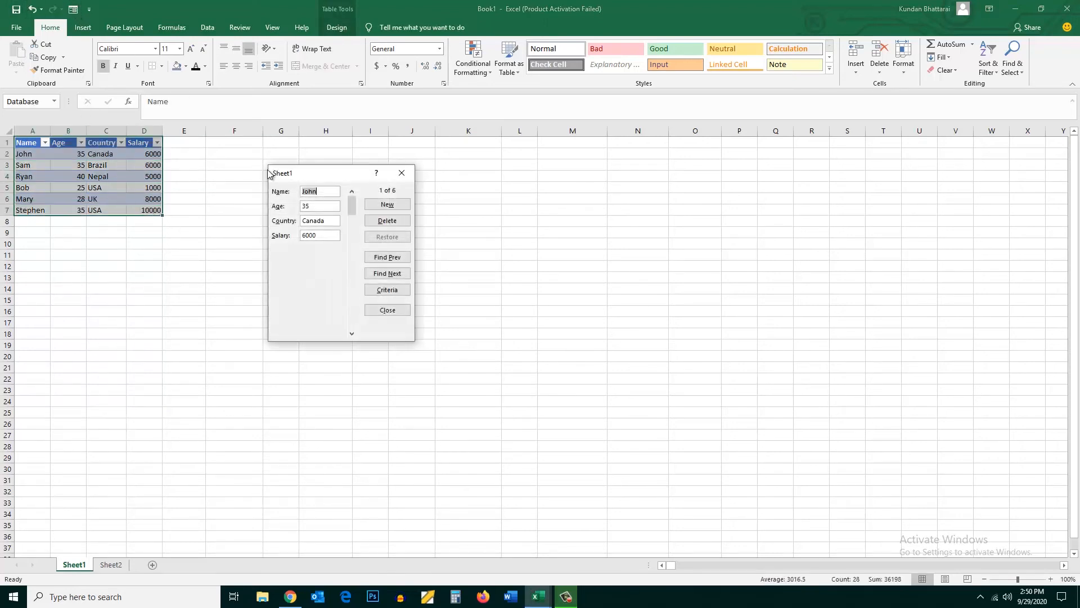
click(387, 290)
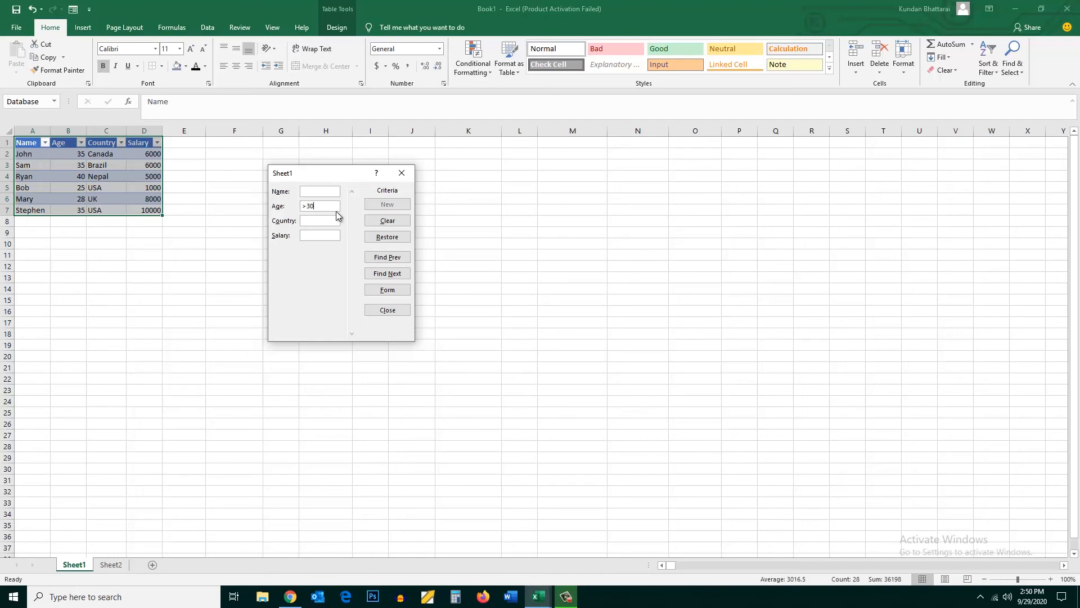
click(389, 274)
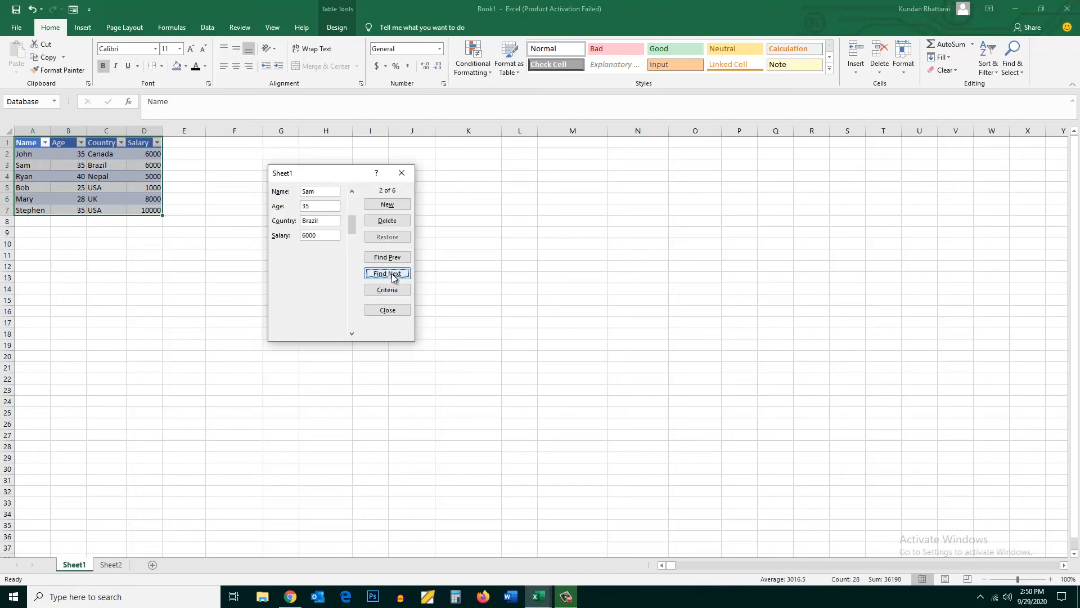
click(392, 274)
click(395, 275)
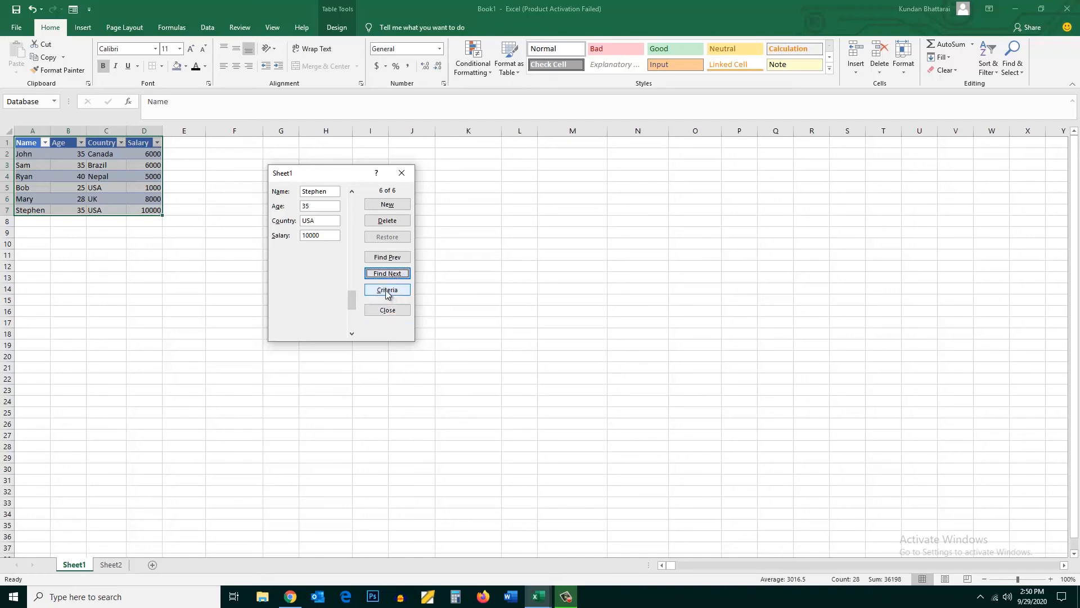
Replace the Age criterion with the Country criterion usa and browse the matching records
click(386, 290)
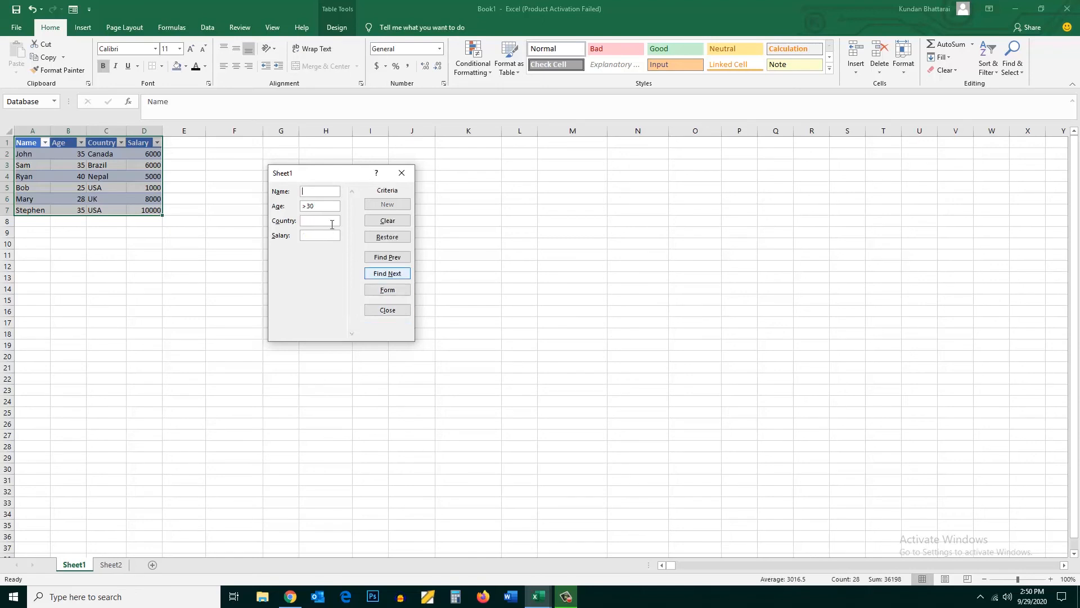
key(Tab)
key(BackSpace)
click(320, 221)
text(usa)
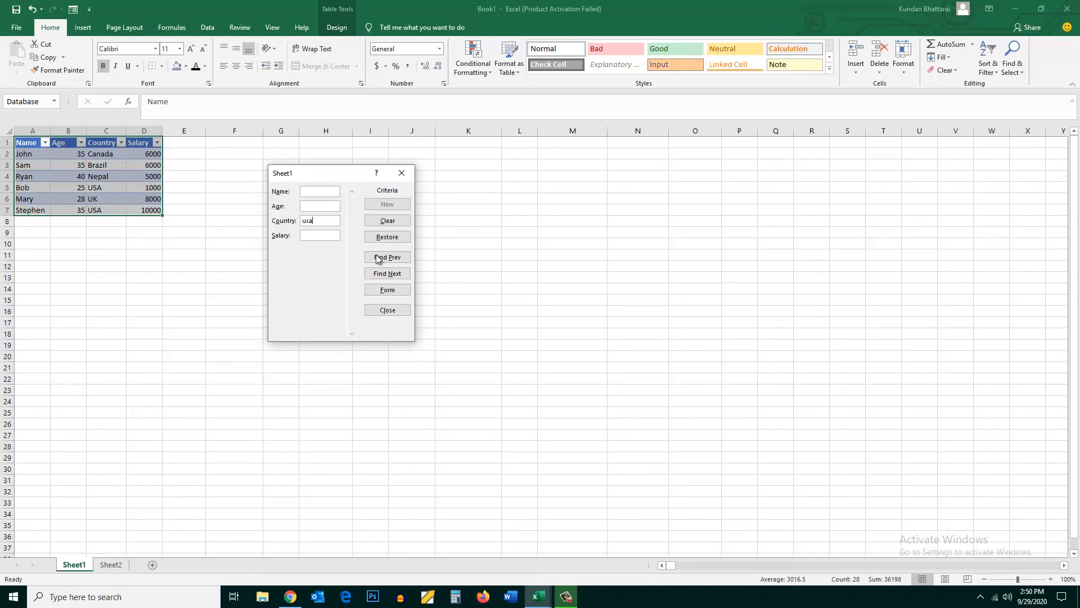
click(387, 274)
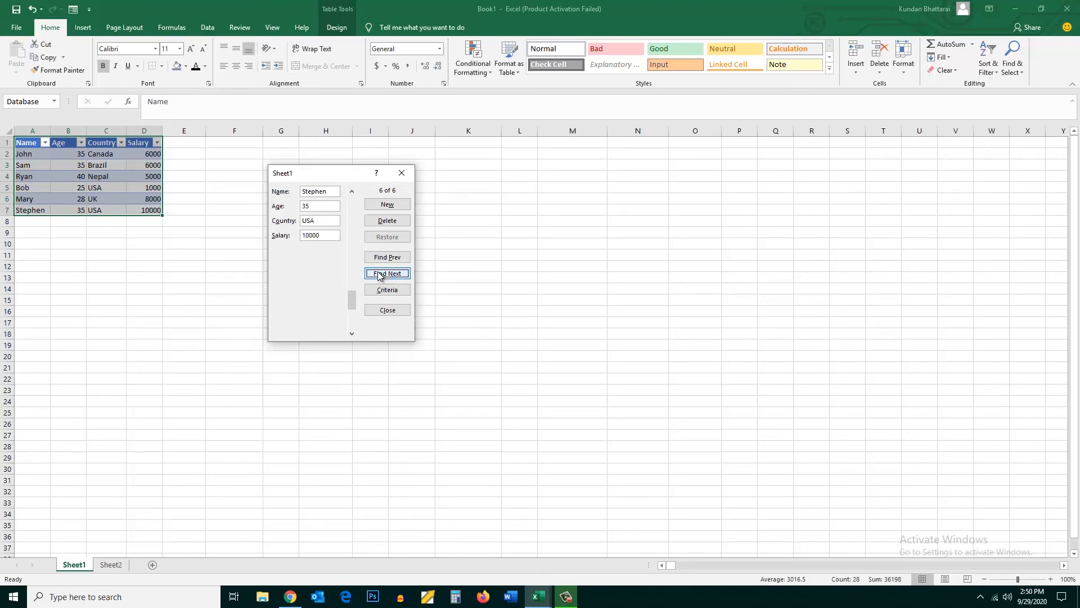
Replace the Country criterion with the Salary criterion >6000, browse the matching records, and close the form
click(392, 294)
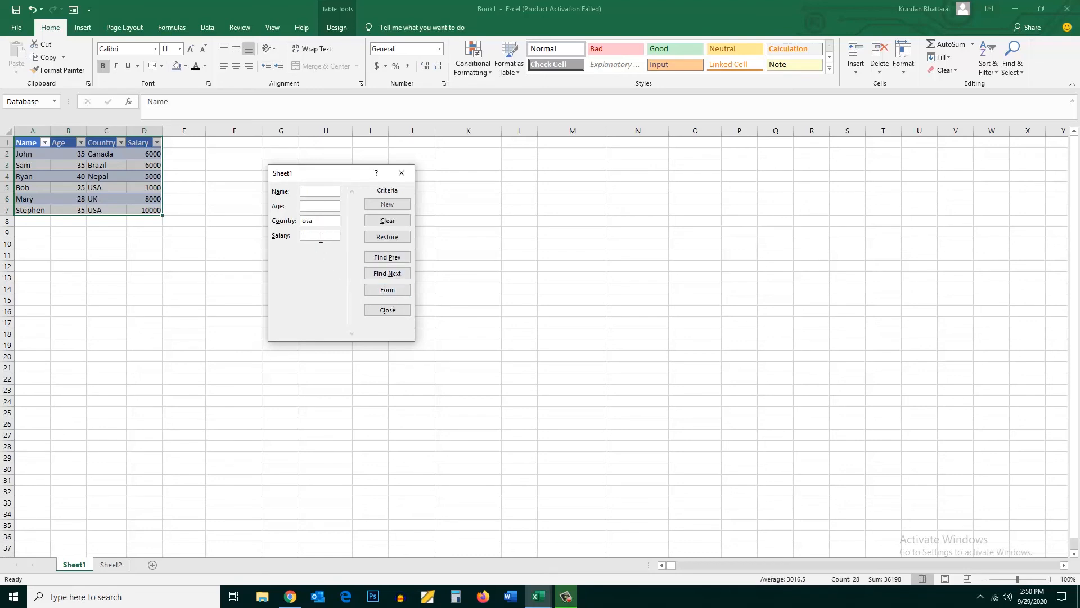
drag(320, 221, 280, 222)
key(BackSpace)
click(313, 235)
text(>6000)
click(388, 274)
click(389, 275)
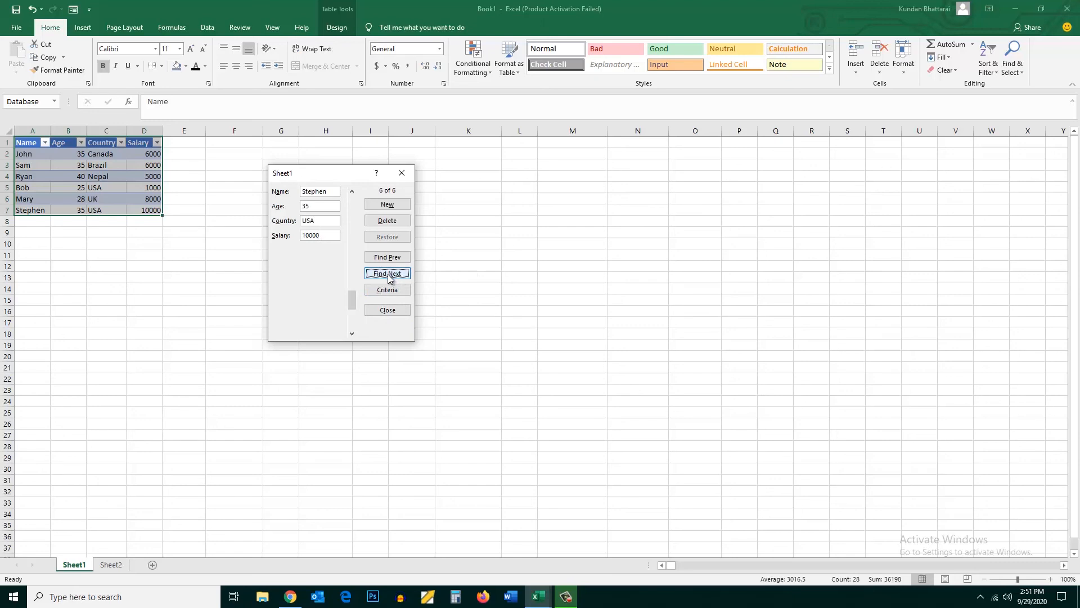
key(Escape)
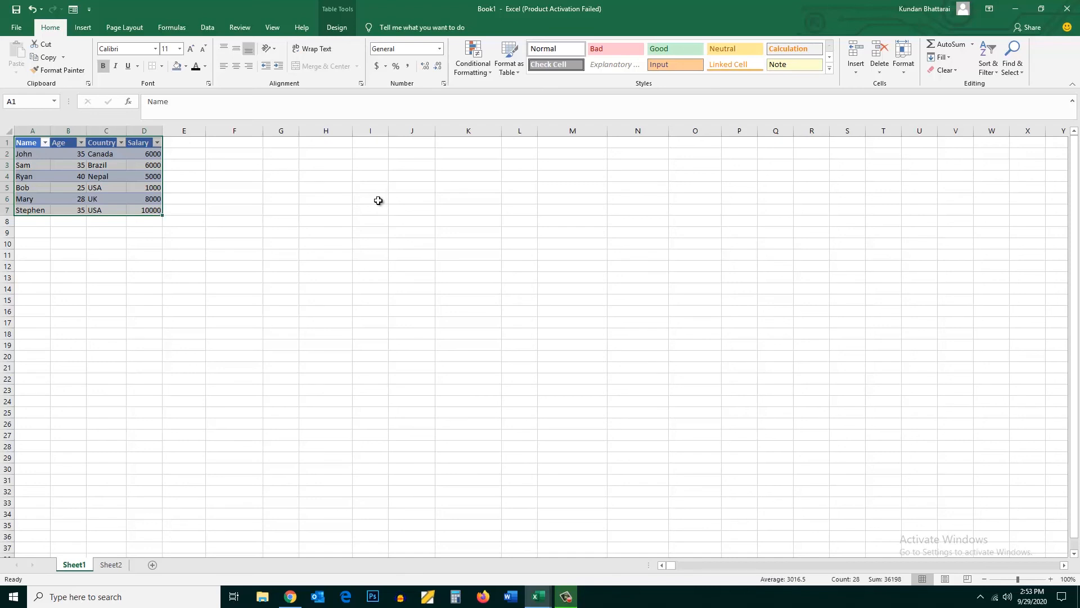
Reopen the data form, find the 25-year-old's USA record by entering the person's name as the criterion, delete it, and close the form
click(255, 197)
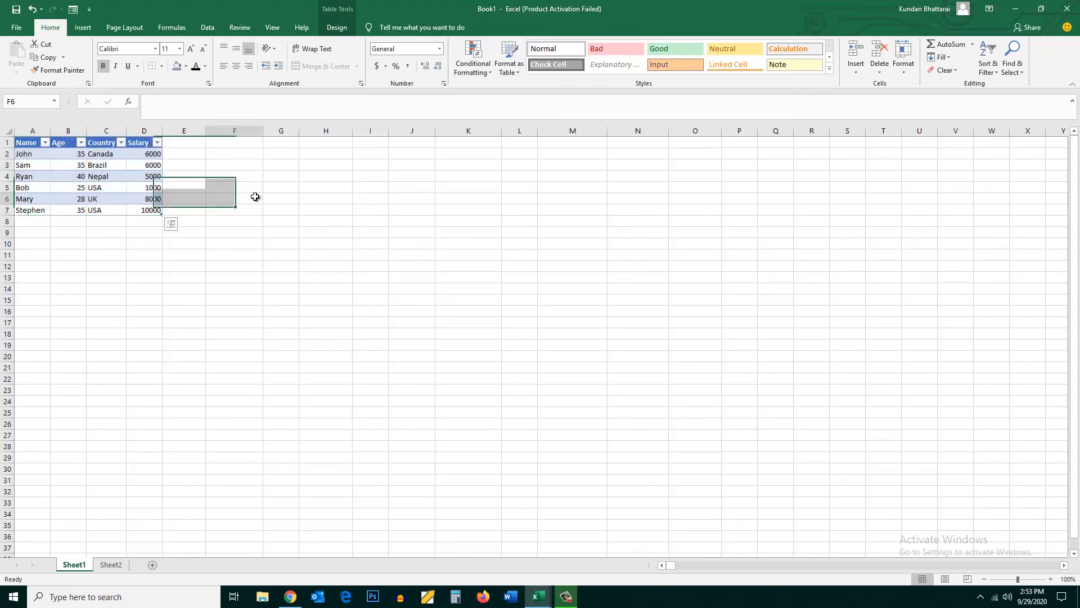
click(23, 143)
drag(24, 143, 156, 151)
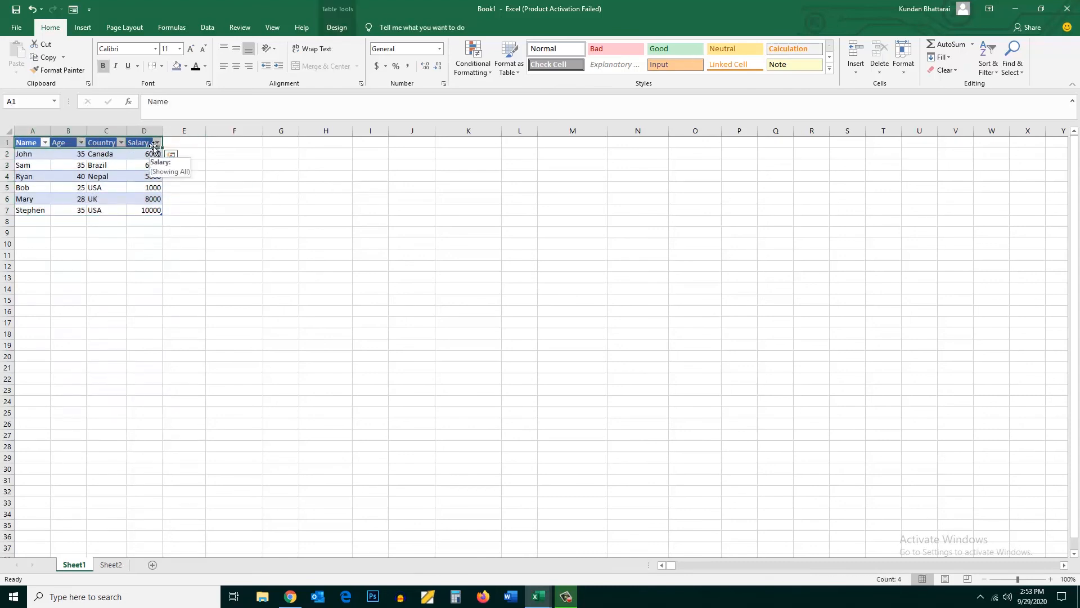
click(73, 9)
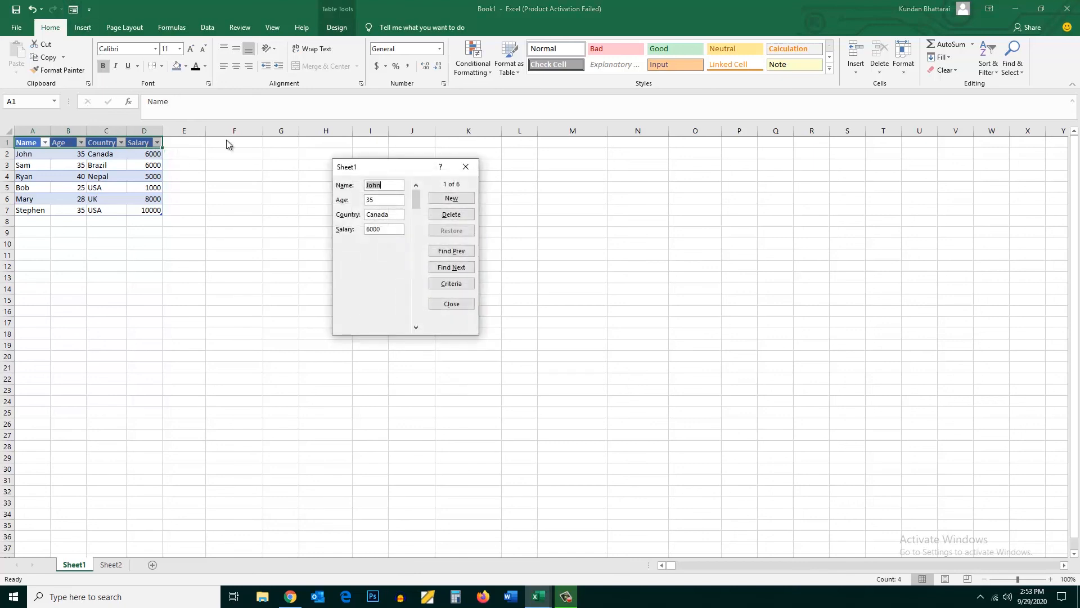
click(459, 285)
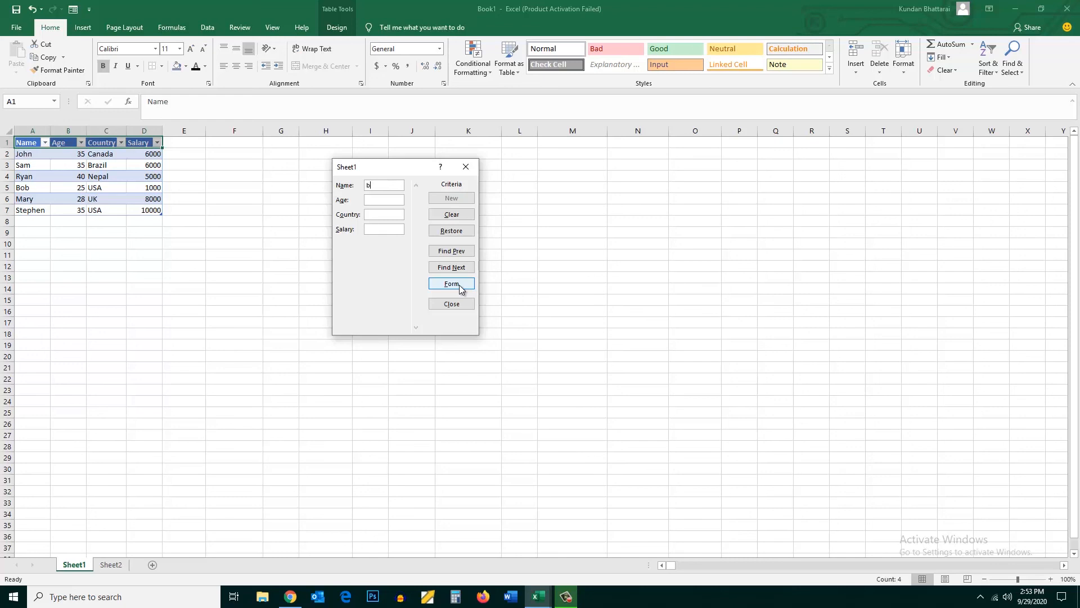
text(bob)
click(451, 267)
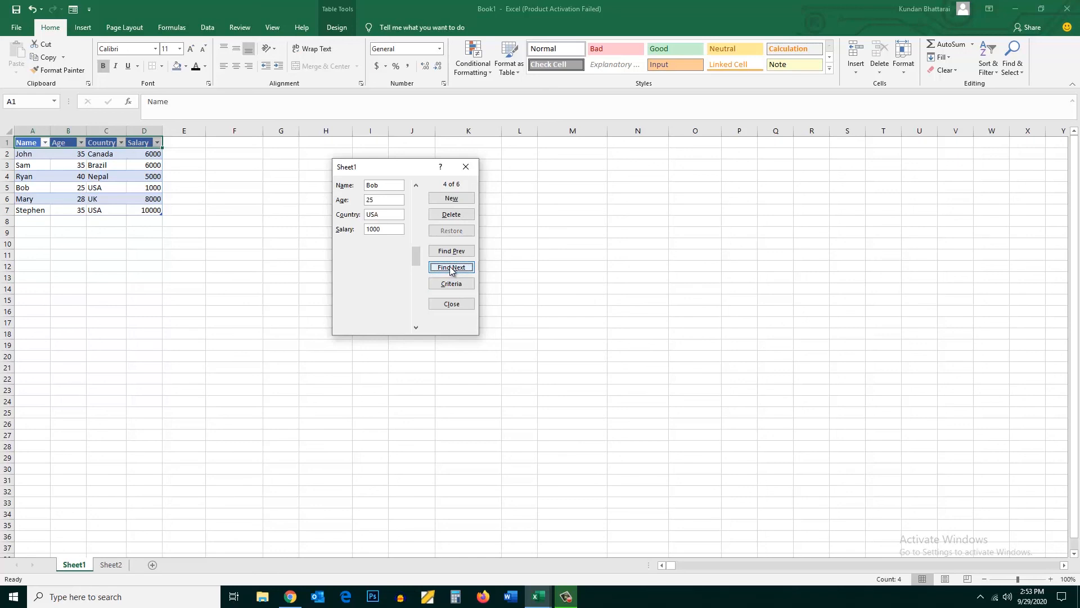
click(448, 215)
click(449, 217)
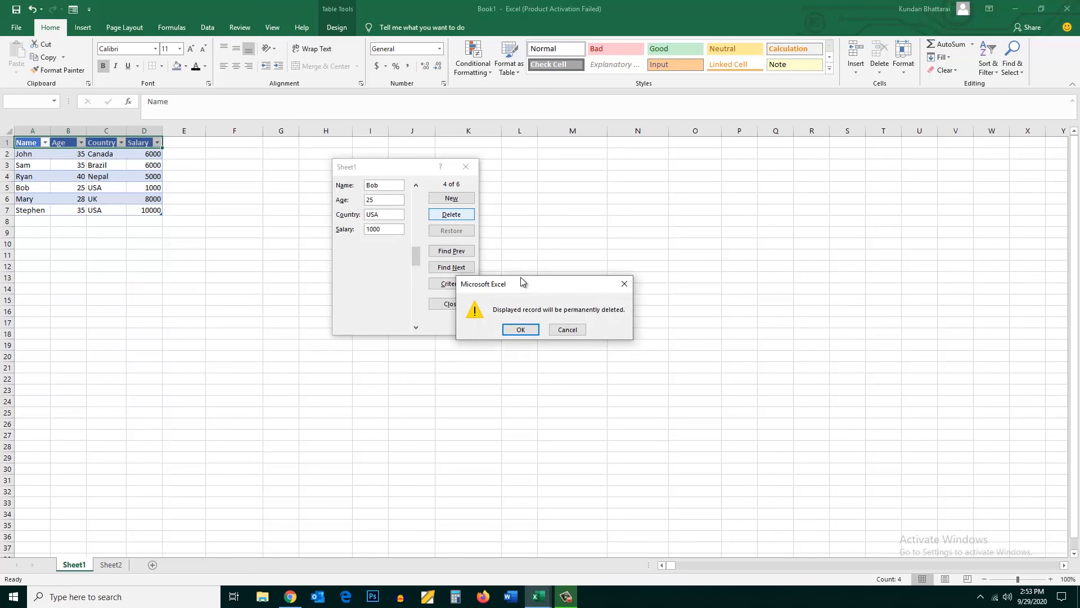
click(519, 330)
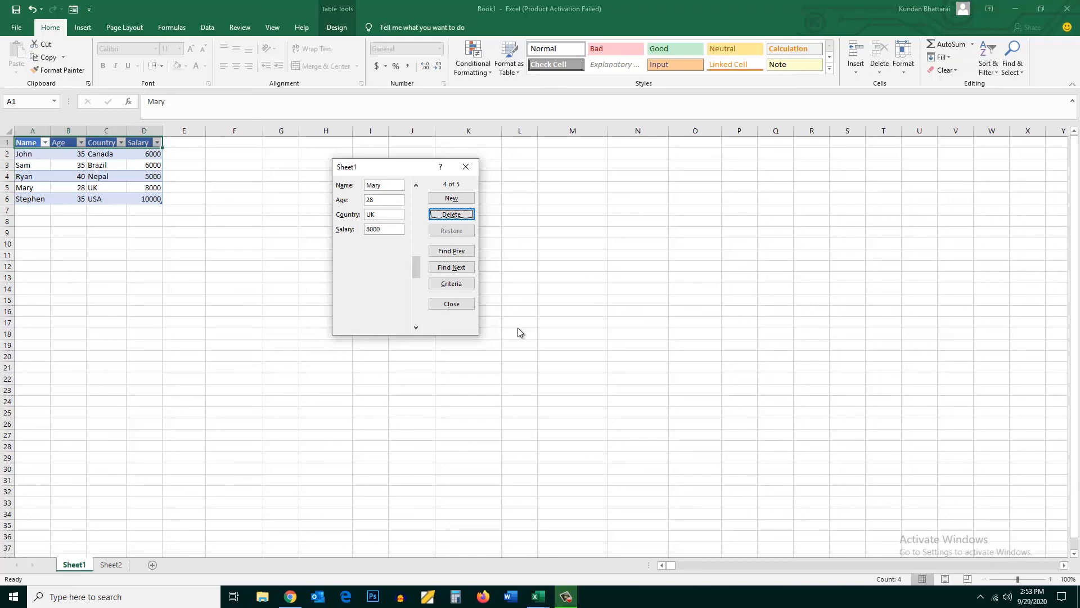
click(466, 166)
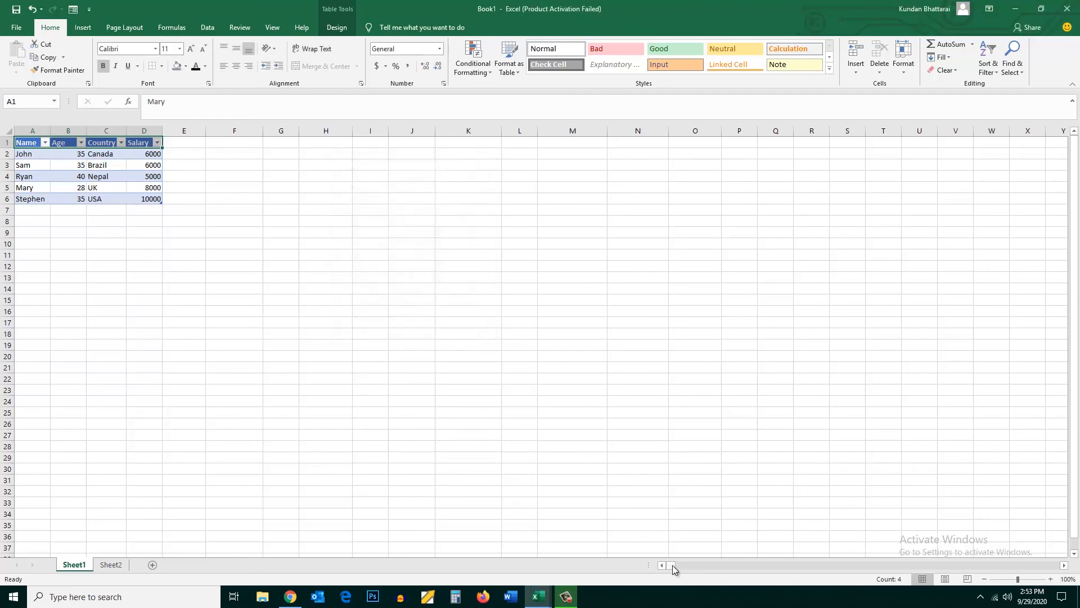
Reopen the data form for the table at its first record
mouse_move(673, 565)
mouse_down()
mouse_move(792, 568)
mouse_move(668, 564)
mouse_up()
click(73, 10)
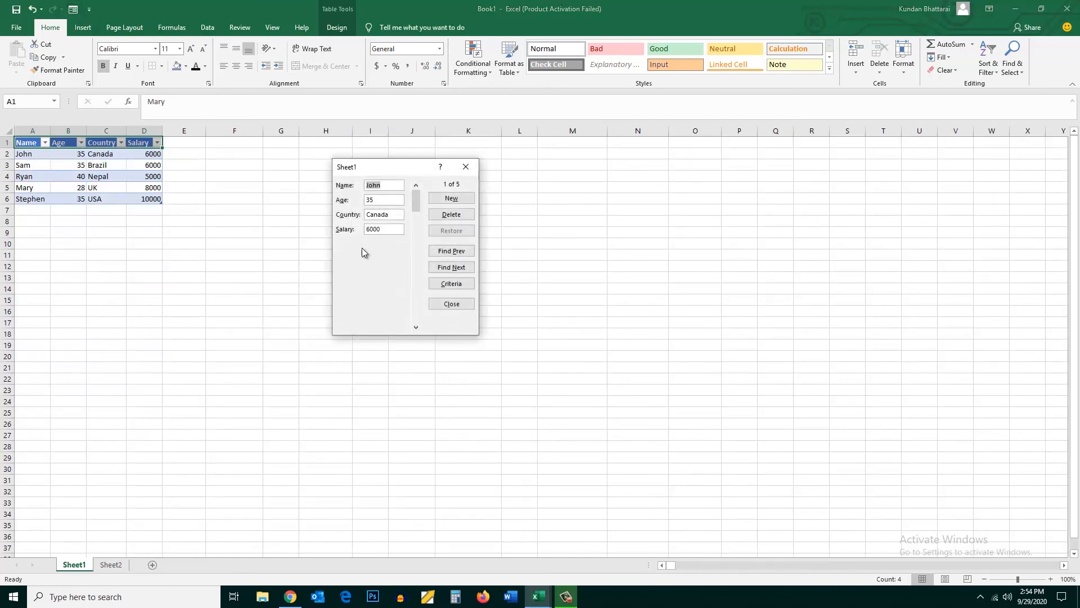